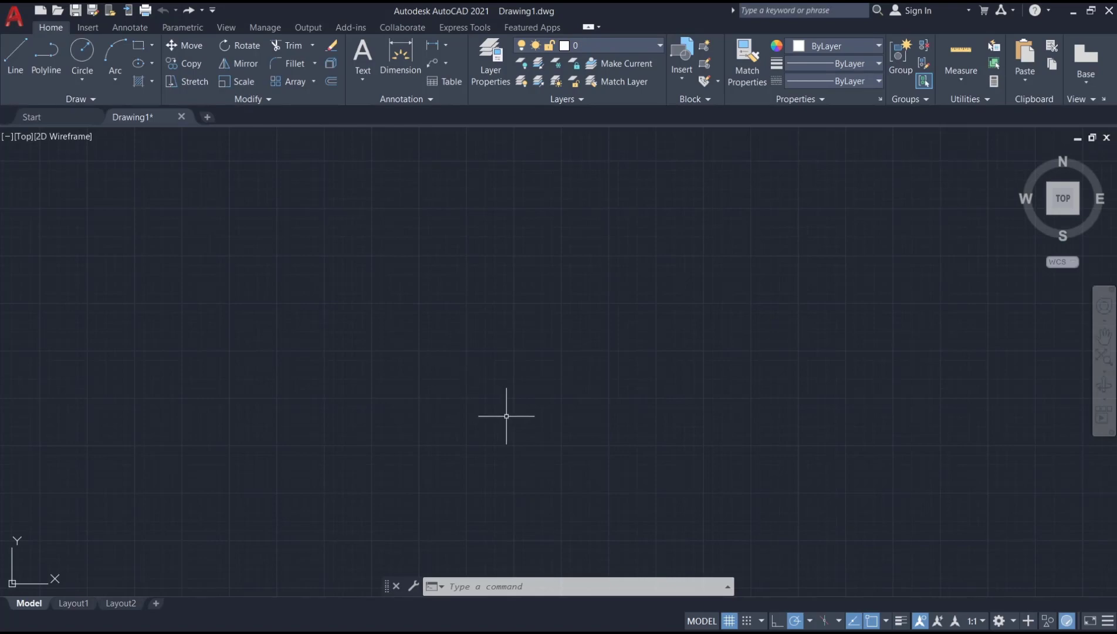
Start the RECTANG command to draw the room outline.
{"action": "key", "text": "Return"}
Draw a 1500 by 1500 square near the middle of the drawing as the room outline.
{"action": "left_click", "coordinate": [419, 305]}
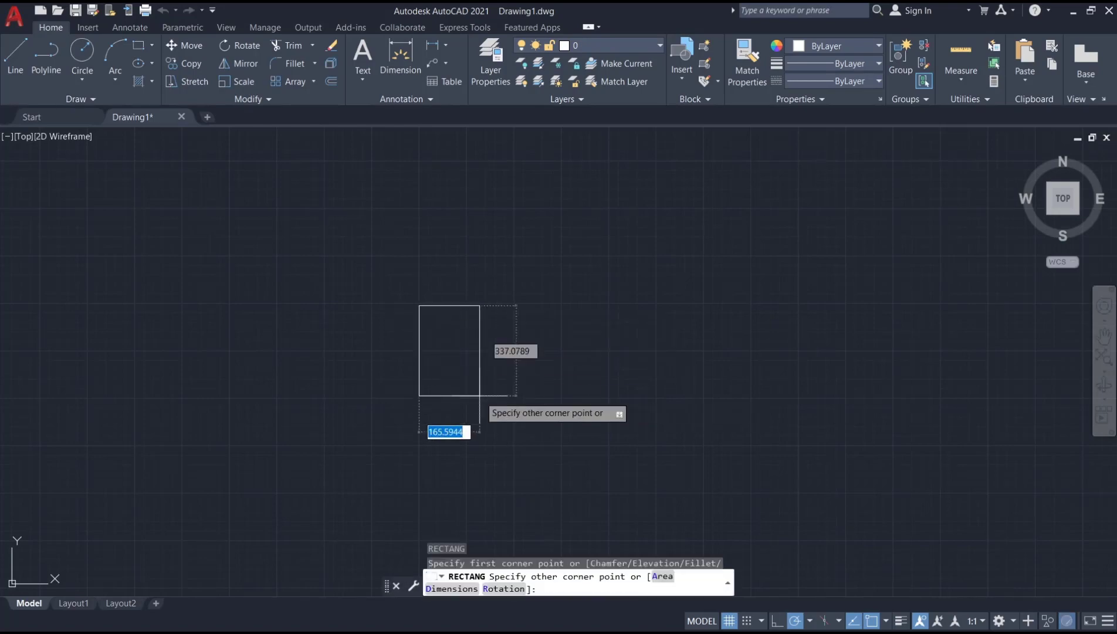
{"action": "type", "text": "1500"}
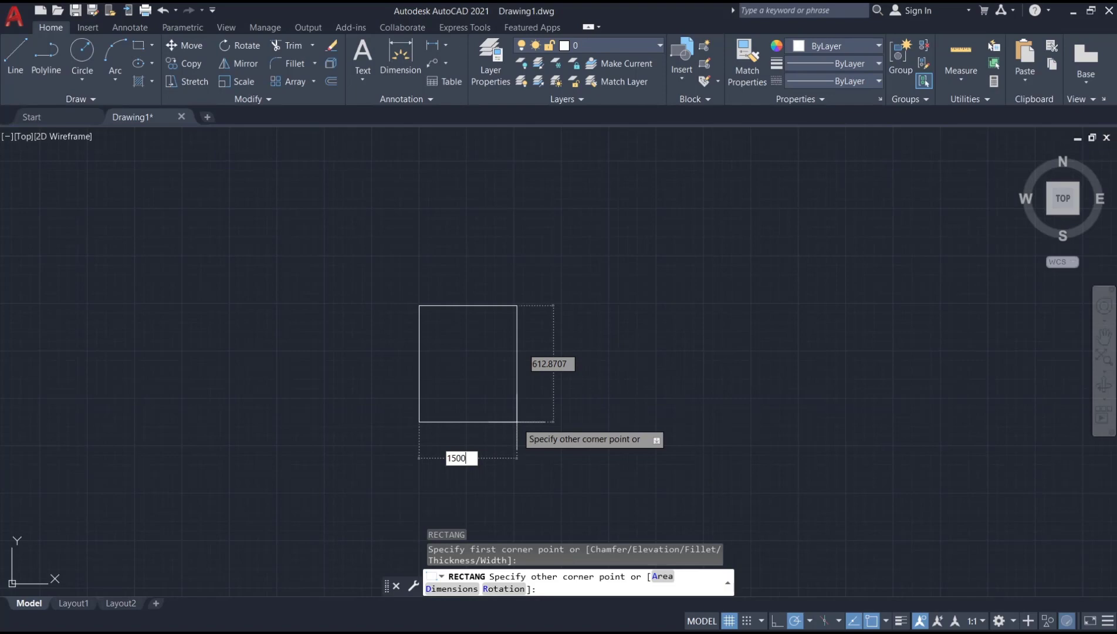
{"action": "key", "text": "Tab"}
{"action": "type", "text": "15"}
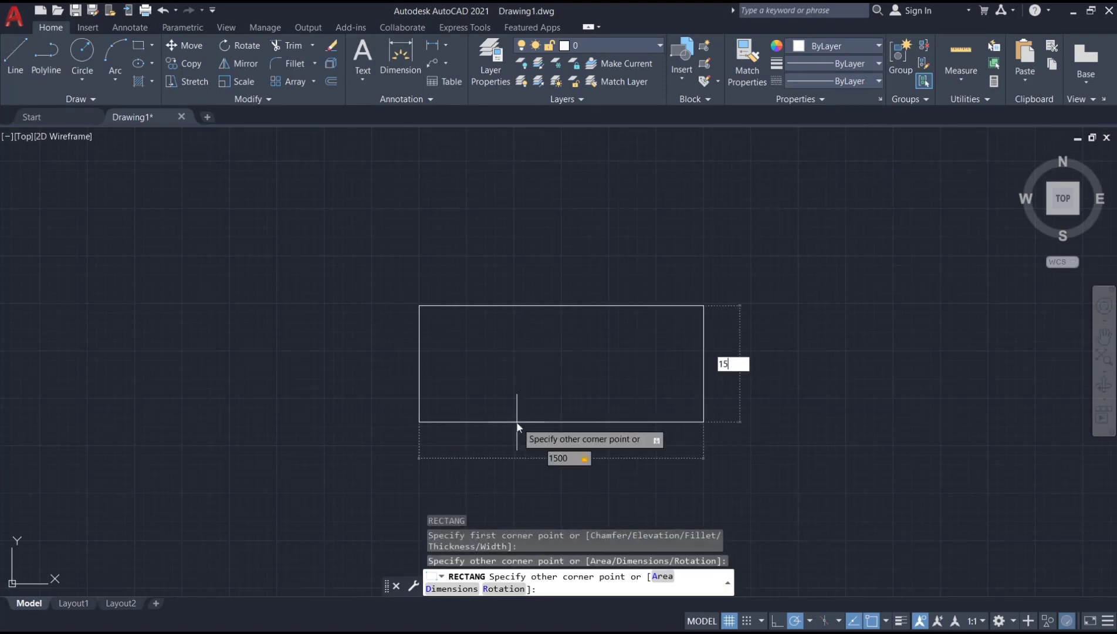
{"action": "key", "text": "Return"}
{"action": "scroll", "coordinate": [516, 420], "scroll_direction": "up", "scroll_amount": 2}
{"action": "middle_click_drag", "start_coordinate": [516, 421], "coordinate": [526, 304]}
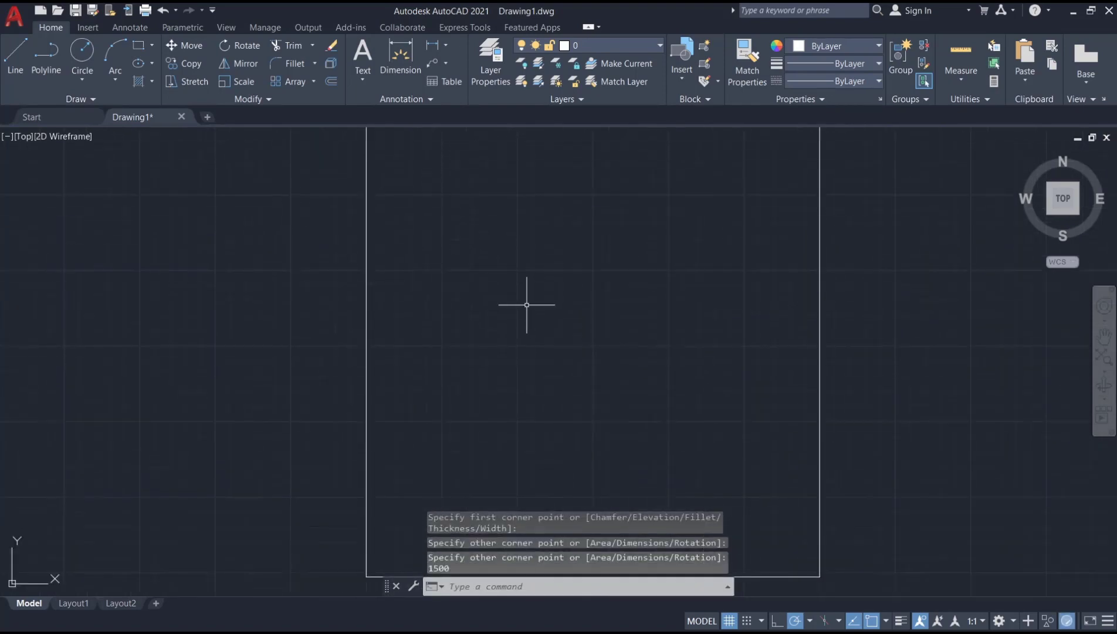
Offset the square 100 units inward to give the room its wall thickness.
{"action": "type", "text": "offs"}
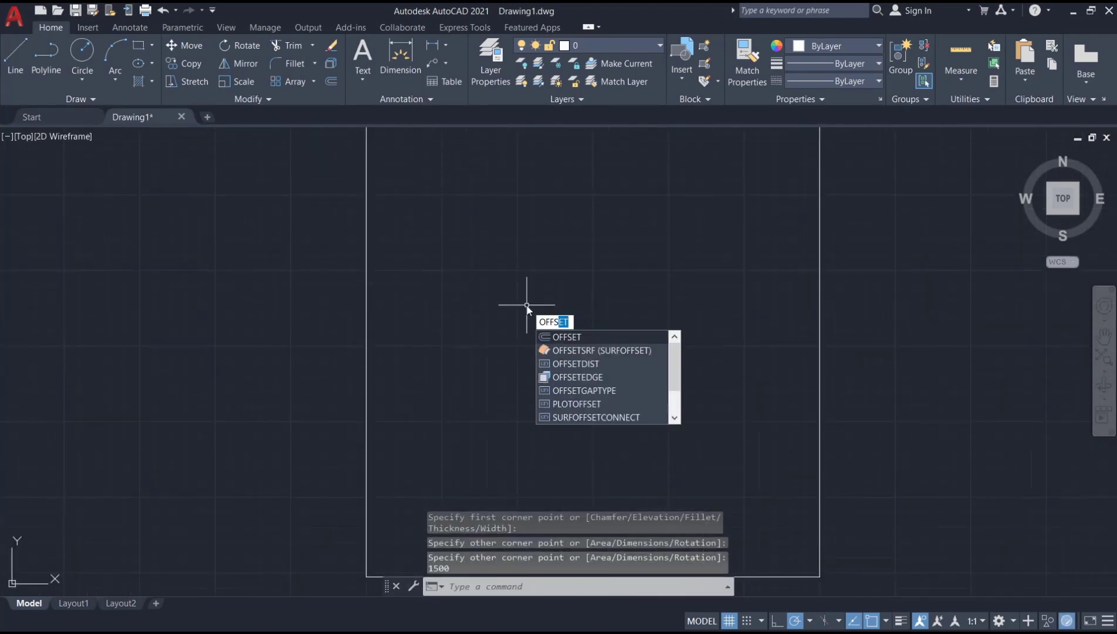
{"action": "key", "text": "Return"}
{"action": "type", "text": "100"}
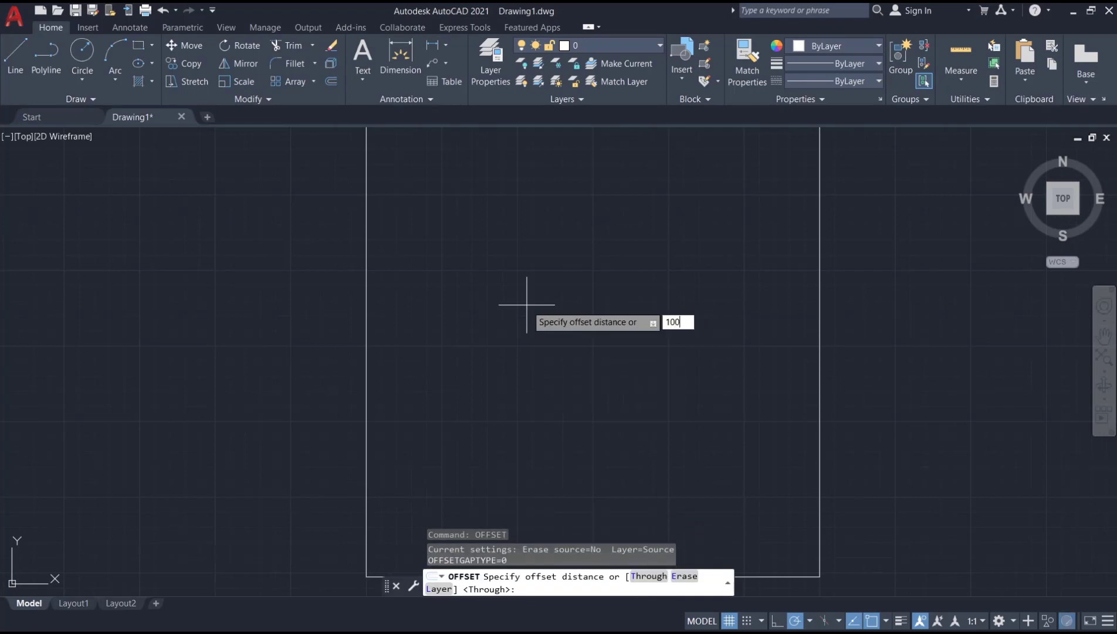
{"action": "key", "text": "Return"}
{"action": "scroll", "coordinate": [760, 344], "scroll_direction": "down", "scroll_amount": 2}
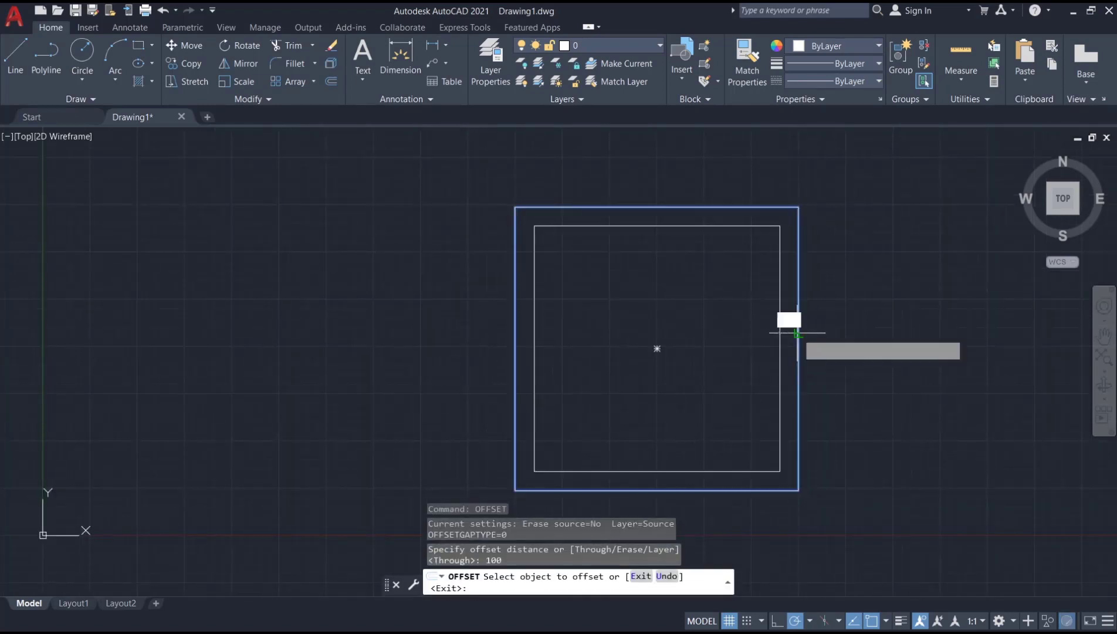
{"action": "left_click", "coordinate": [796, 332]}
{"action": "left_click", "coordinate": [678, 337]}
{"action": "key", "text": "Escape"}
{"action": "mouse_move", "coordinate": [730, 456]}
{"action": "middle_mouse_down"}
{"action": "mouse_move", "coordinate": [543, 424]}
{"action": "mouse_move", "coordinate": [437, 446]}
{"action": "middle_mouse_up"}
{"action": "middle_click_drag", "start_coordinate": [685, 433], "coordinate": [620, 420]}
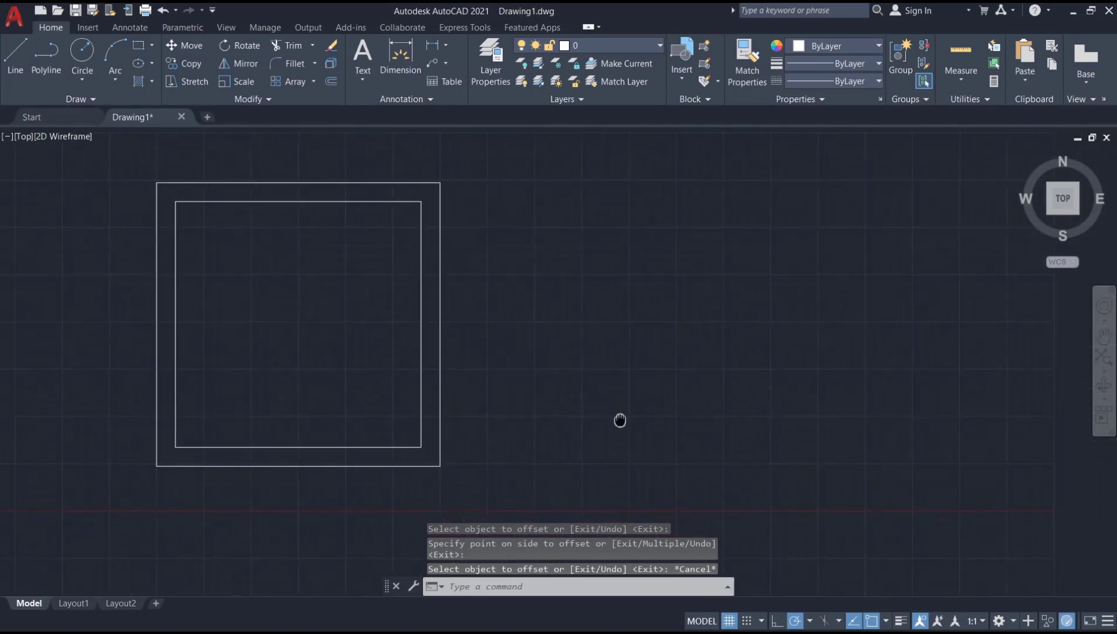
{"action": "type", "text": "arc"}
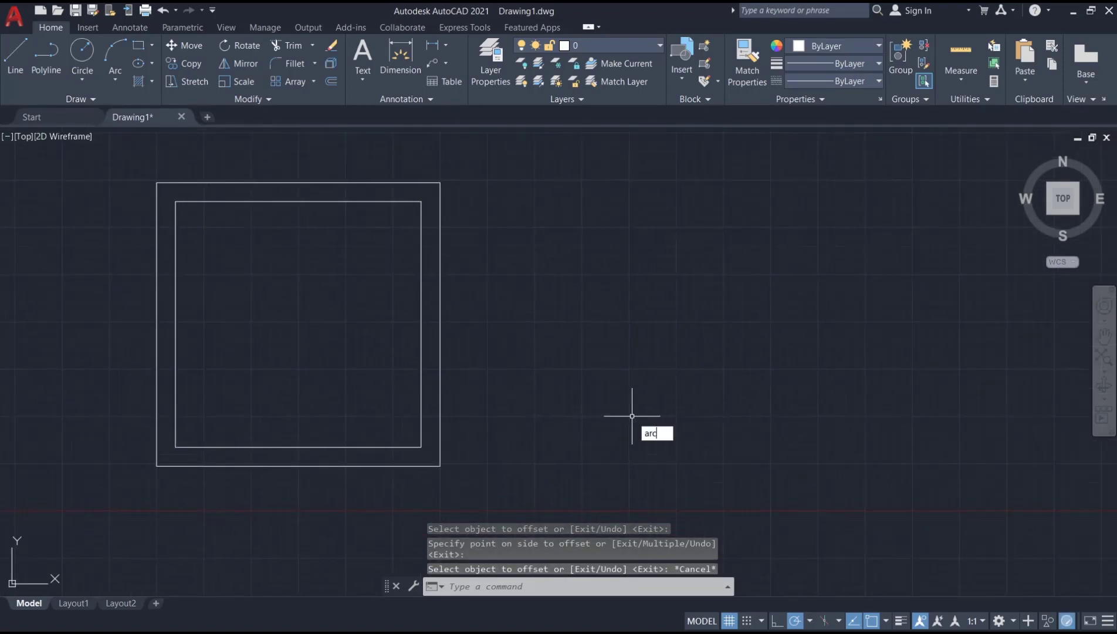
Draw a quarter-circle door-swing arc of radius 700 to the right of the room, starting from its centre.
{"action": "key", "text": "Return"}
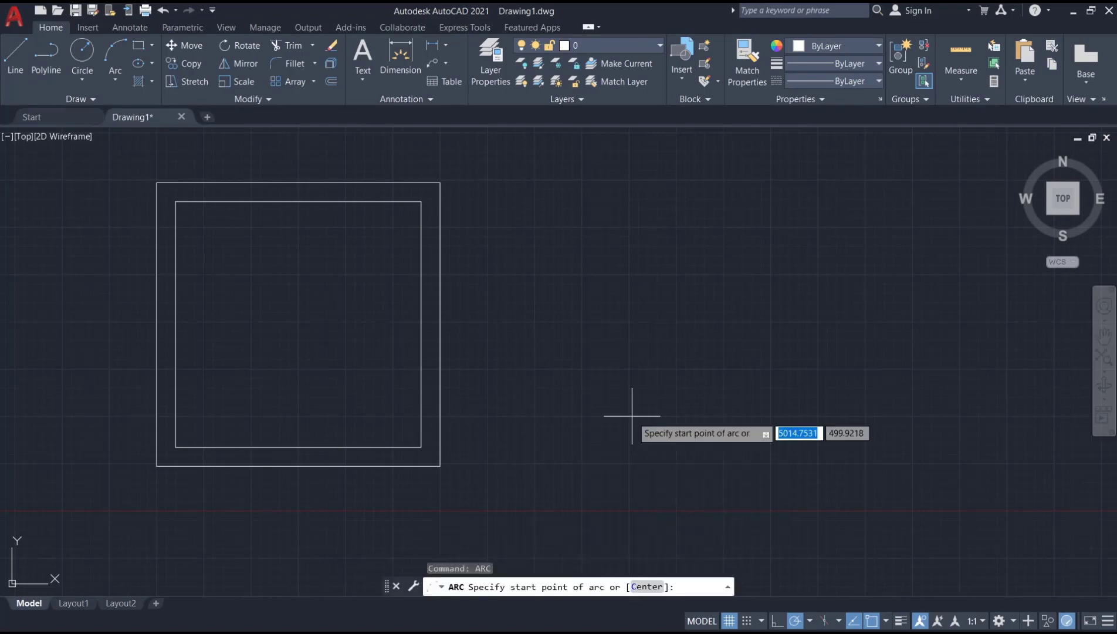
{"action": "type", "text": "c"}
{"action": "key", "text": "Return"}
{"action": "left_click", "coordinate": [614, 442]}
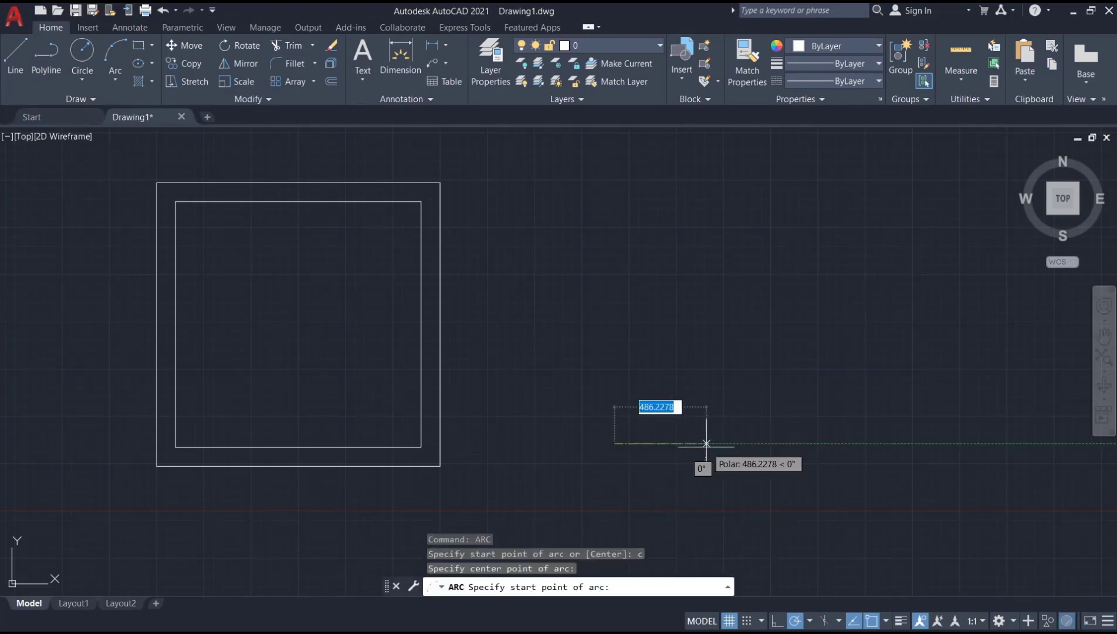
{"action": "type", "text": "700"}
{"action": "key", "text": "Return"}
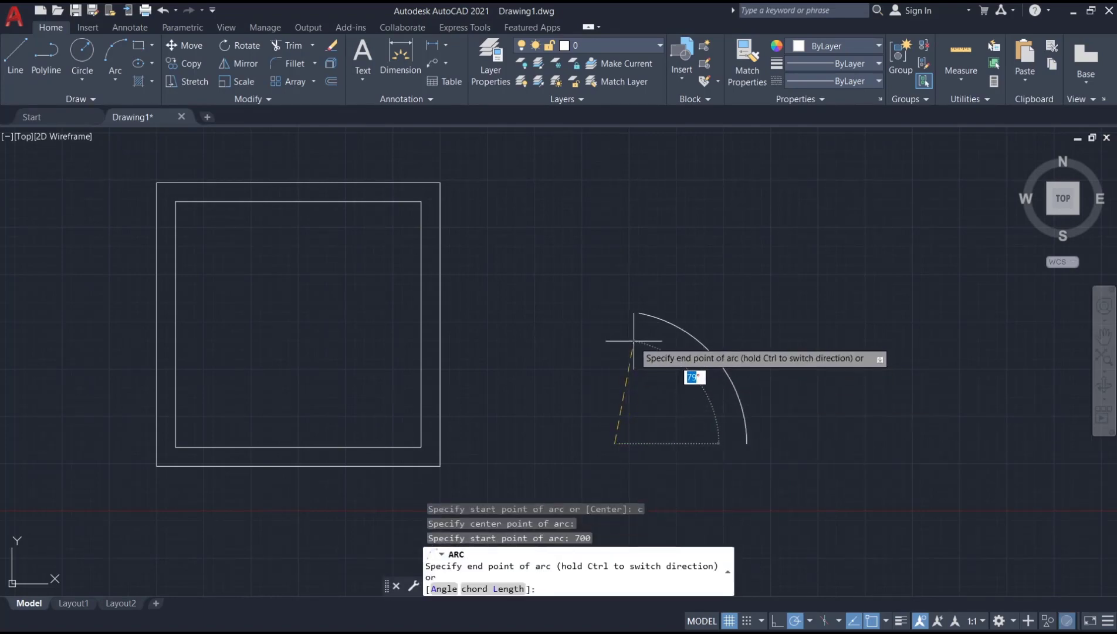
{"action": "left_click", "coordinate": [607, 327]}
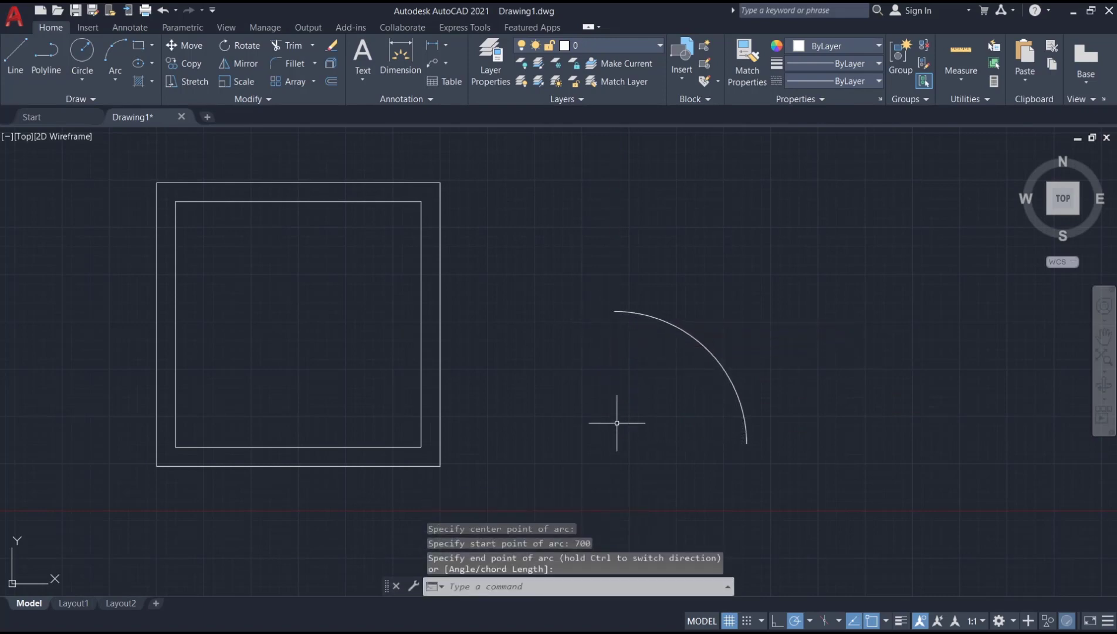
{"action": "scroll", "coordinate": [616, 411], "scroll_direction": "up", "scroll_amount": 2}
Draw the vertical door leaf line and a 30 by 100 jamb at the arc centre.
{"action": "key", "text": "Return"}
{"action": "left_click", "coordinate": [607, 192]}
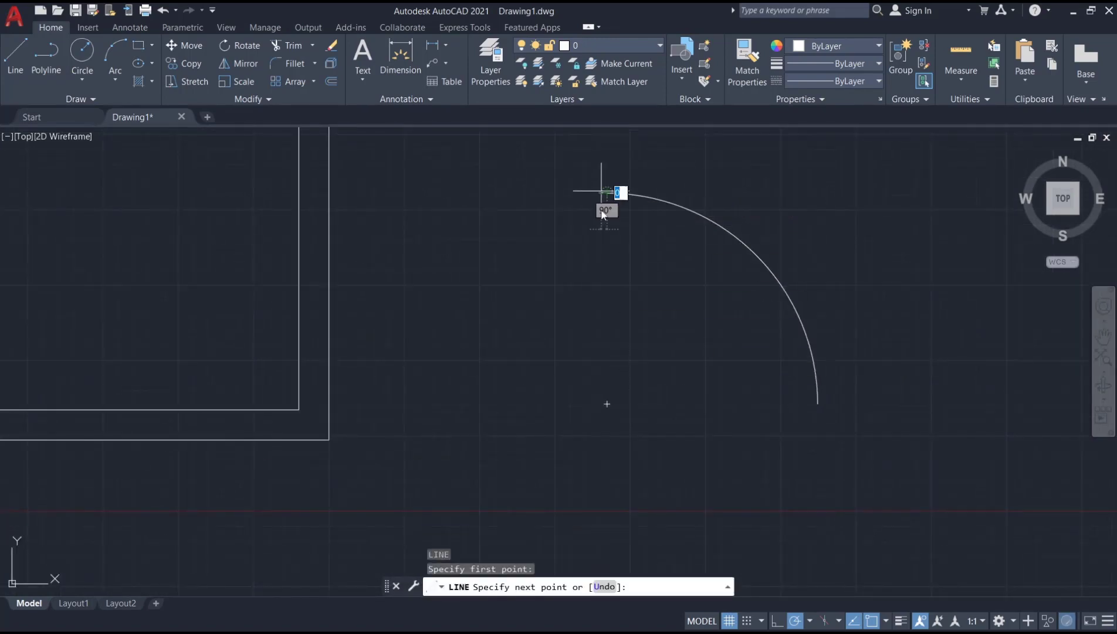
{"action": "left_click", "coordinate": [607, 403]}
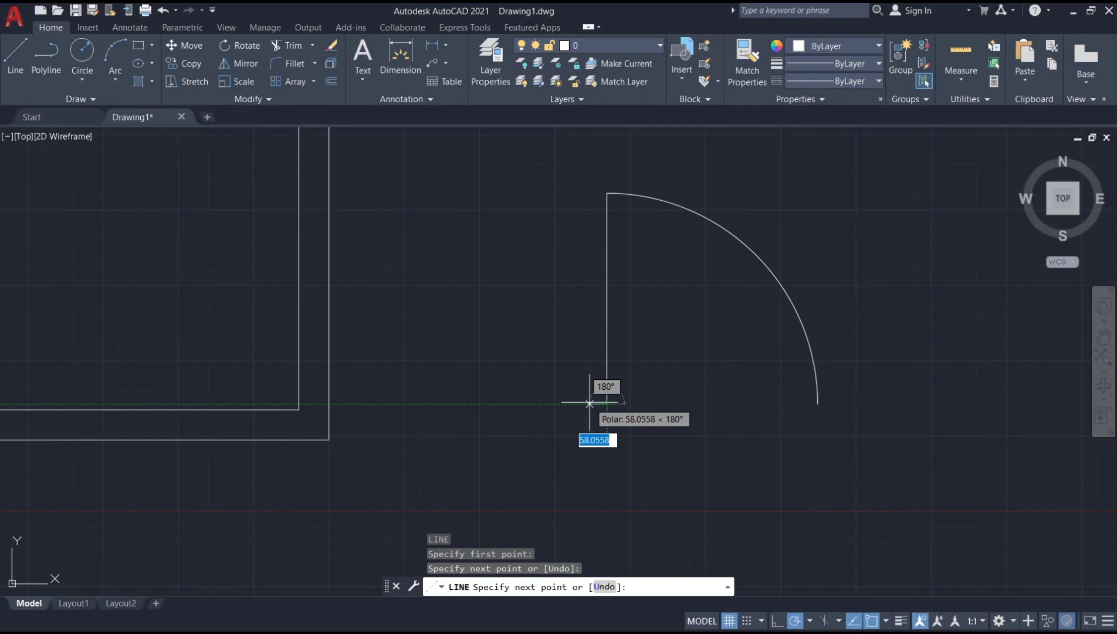
{"action": "type", "text": "30"}
{"action": "key", "text": "Return"}
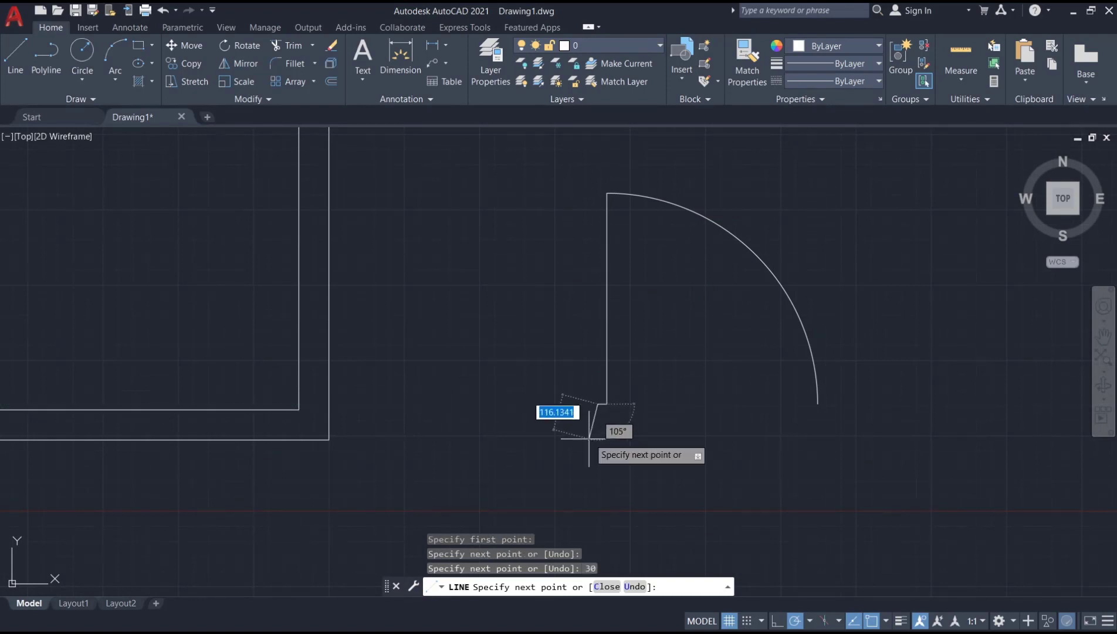
{"action": "type", "text": "1"}
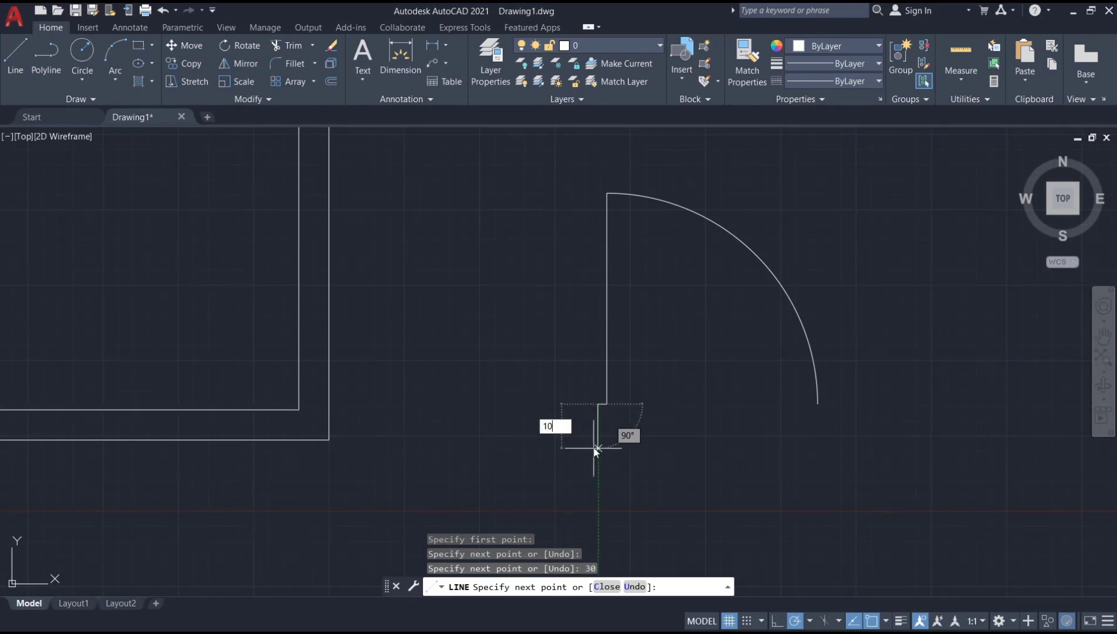
{"action": "type", "text": "0"}
{"action": "key", "text": "Return"}
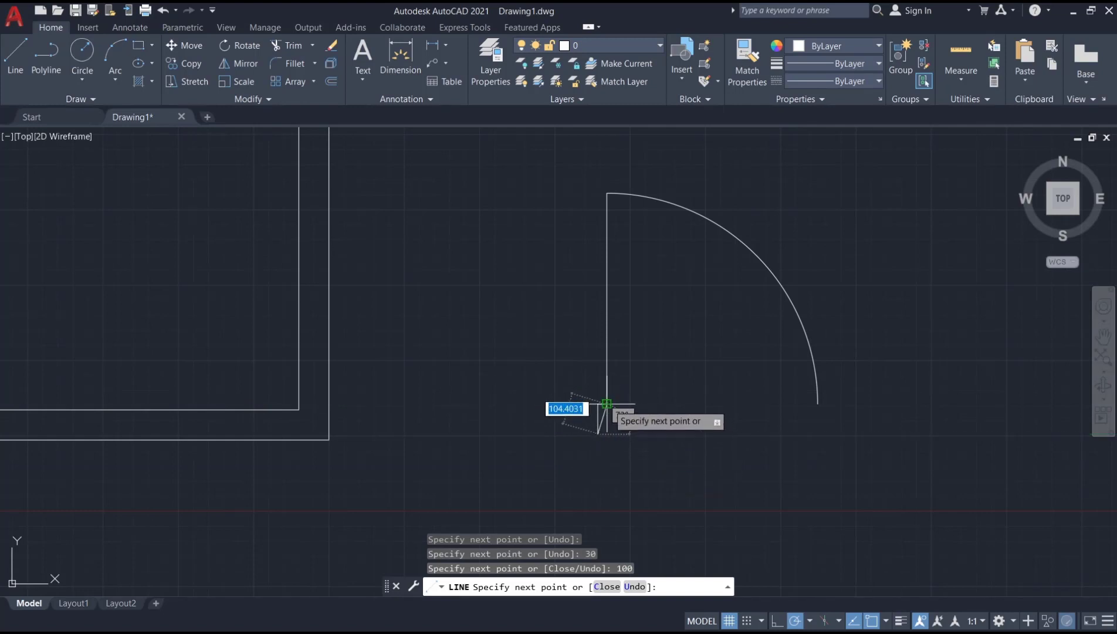
{"action": "left_click", "coordinate": [604, 434]}
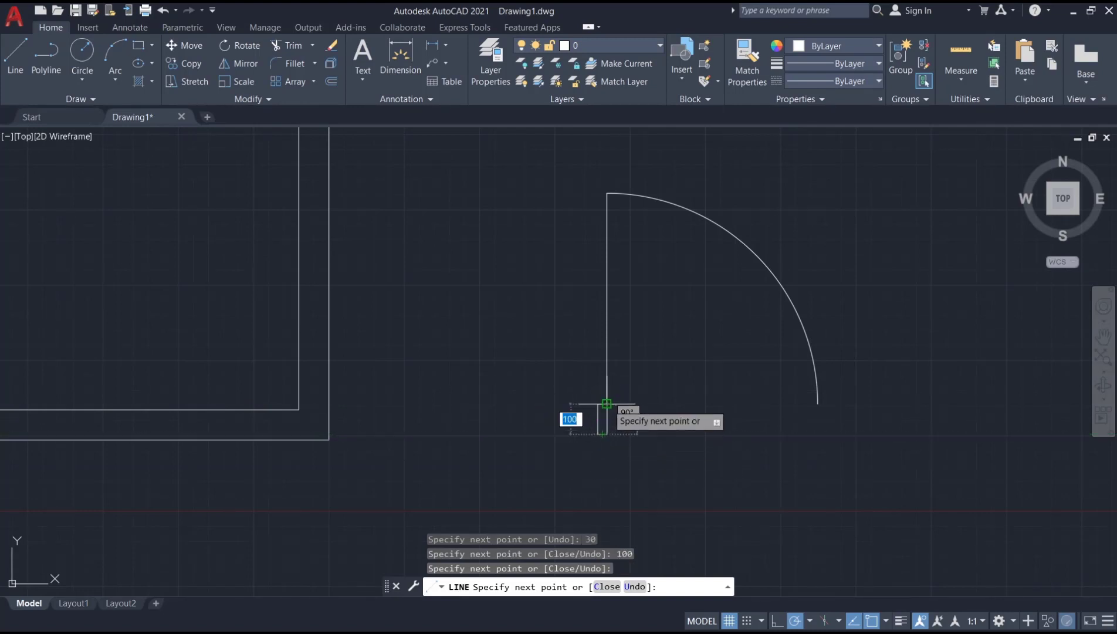
{"action": "key", "text": "Return"}
{"action": "middle_click_drag", "start_coordinate": [658, 451], "coordinate": [623, 445]}
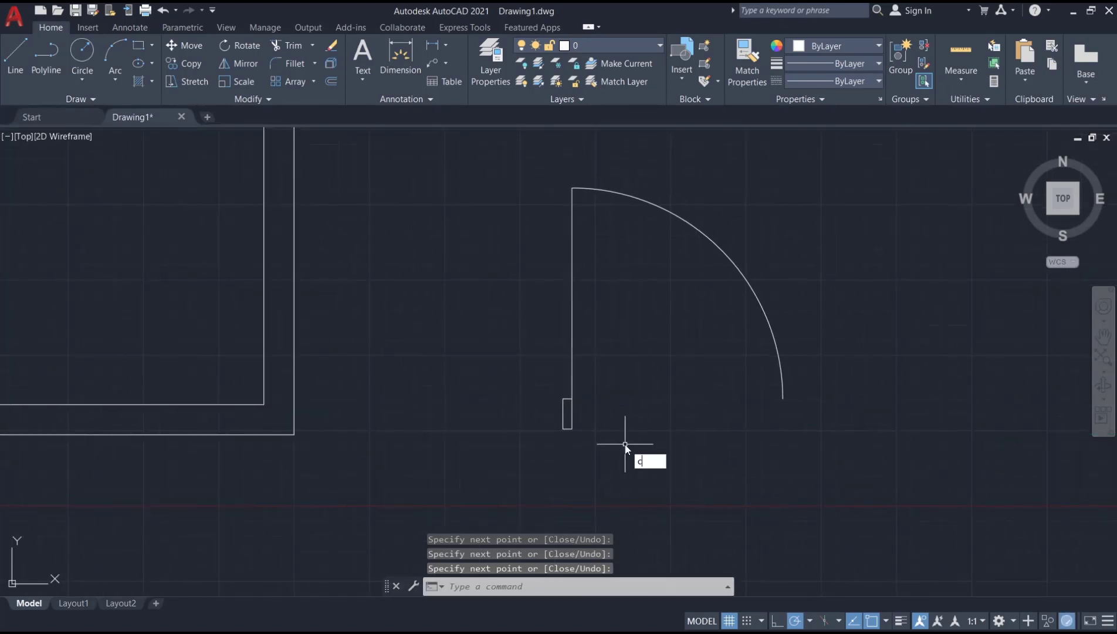
Copy the jamb to the arc's opposite end.
{"action": "type", "text": "o"}
{"action": "key", "text": "Return"}
{"action": "left_click", "coordinate": [505, 368]}
{"action": "left_click", "coordinate": [598, 484]}
{"action": "key", "text": "Return"}
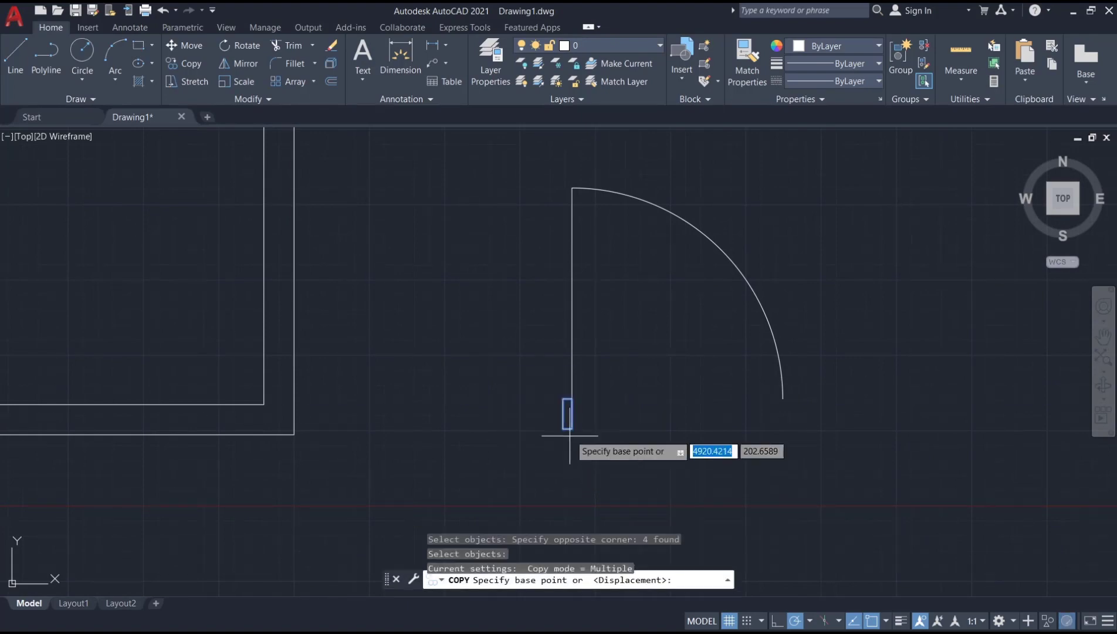
{"action": "left_click", "coordinate": [571, 399]}
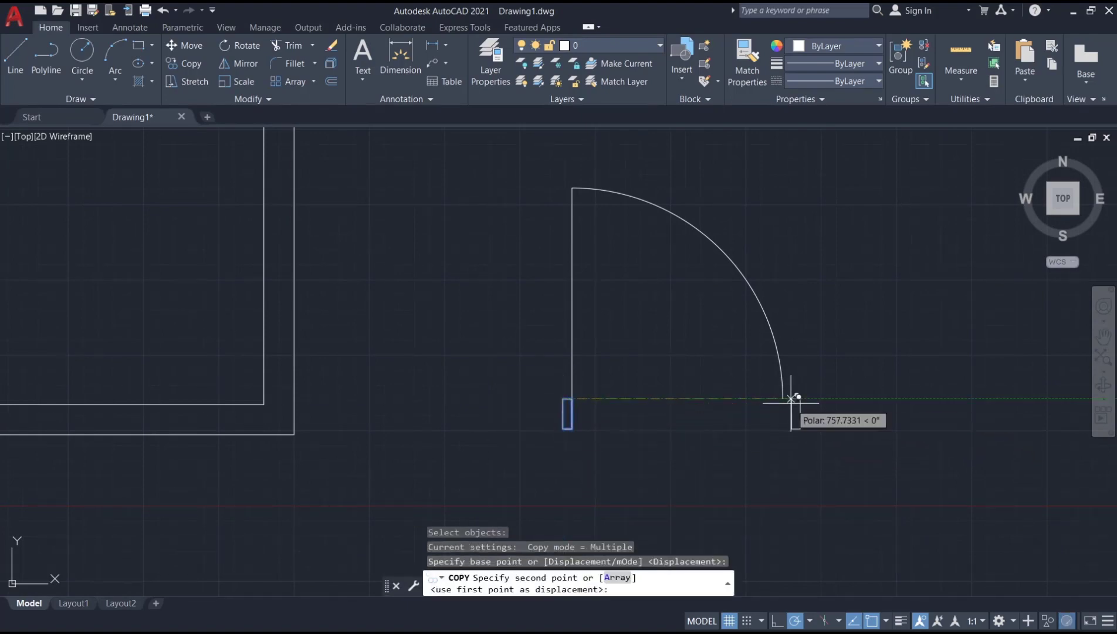
{"action": "left_click", "coordinate": [792, 399]}
{"action": "key", "text": "Escape"}
{"action": "scroll", "coordinate": [669, 452], "scroll_direction": "down", "scroll_amount": 1}
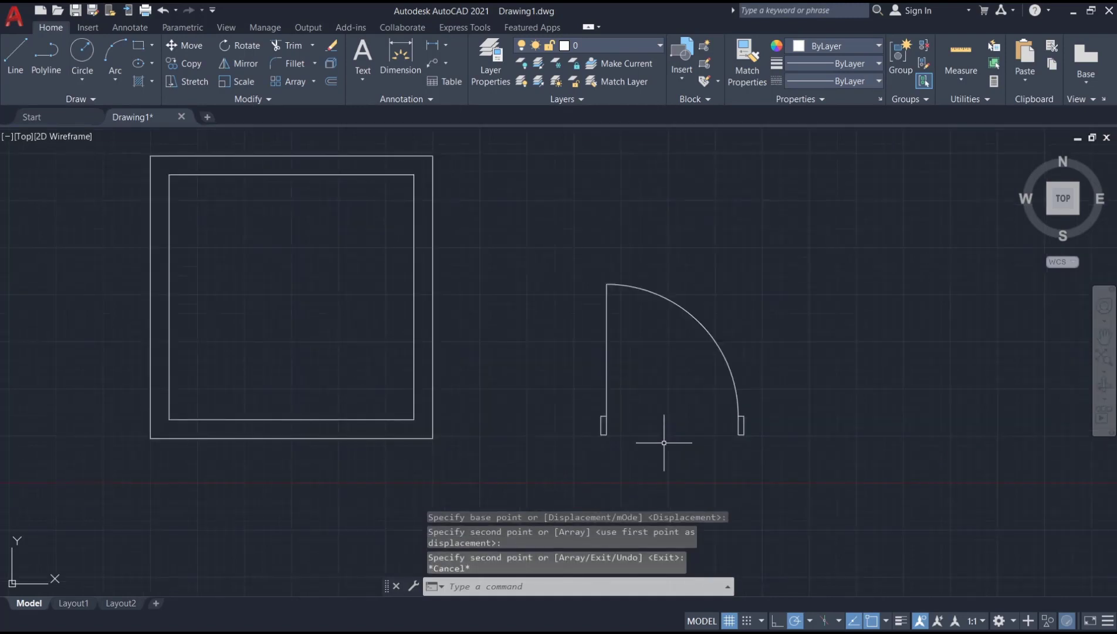
{"action": "middle_click_drag", "start_coordinate": [664, 442], "coordinate": [671, 428]}
{"action": "type", "text": "bloc"}
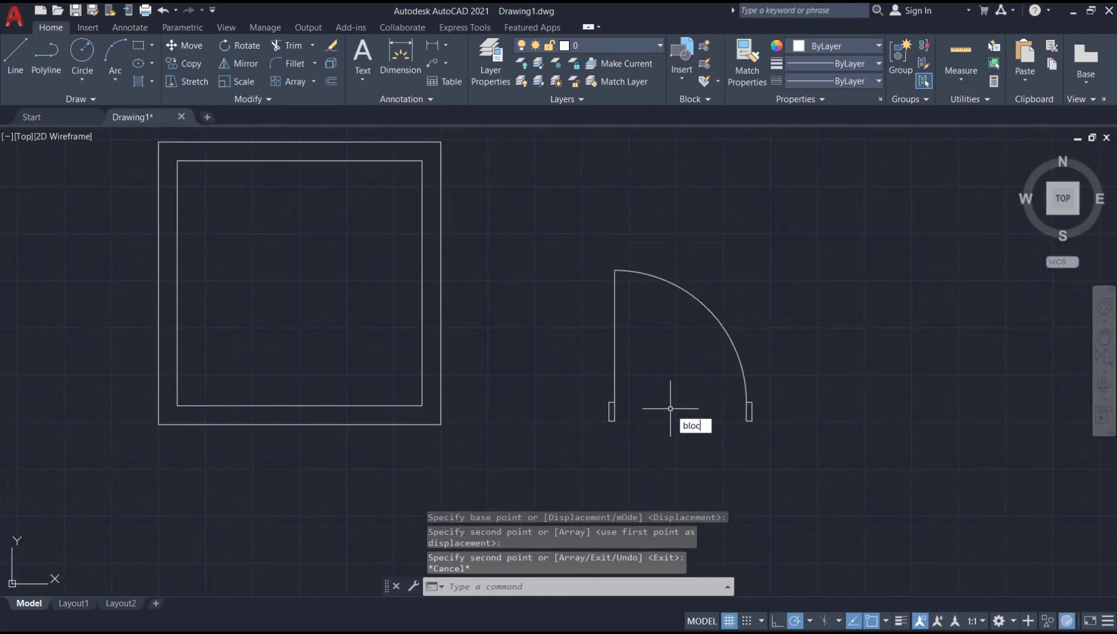
Define the door's 10 objects as block 'pintu' with its base point at the hinge jamb.
{"action": "type", "text": "k"}
{"action": "key", "text": "Return"}
{"action": "type", "text": "pintu"}
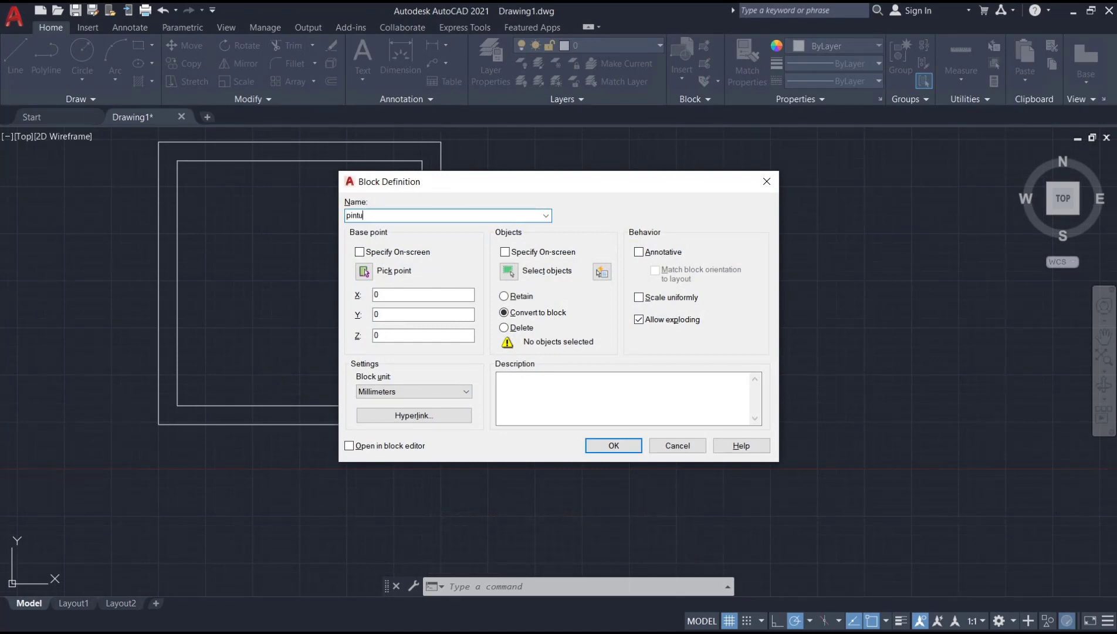
{"action": "left_click", "coordinate": [364, 271]}
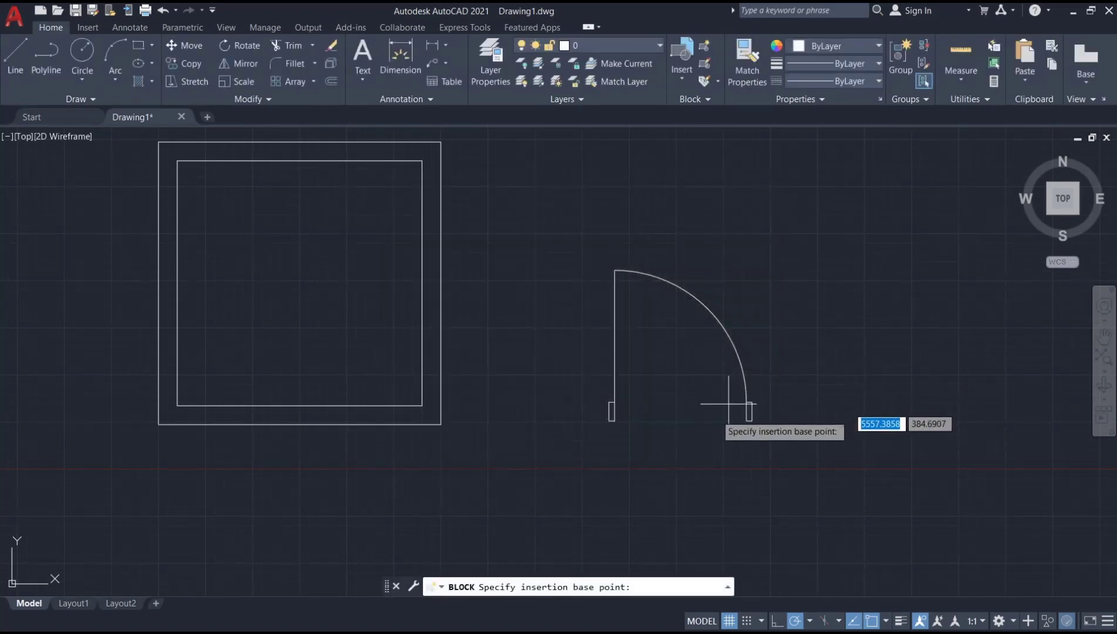
{"action": "left_click", "coordinate": [609, 419]}
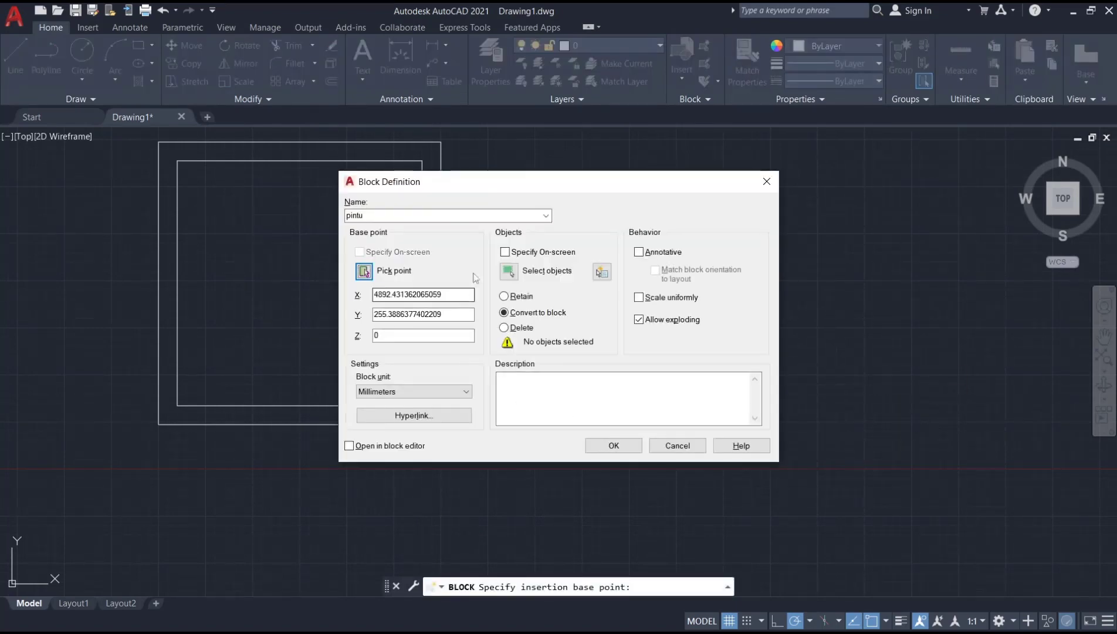
{"action": "left_click", "coordinate": [511, 265]}
{"action": "left_click", "coordinate": [803, 242]}
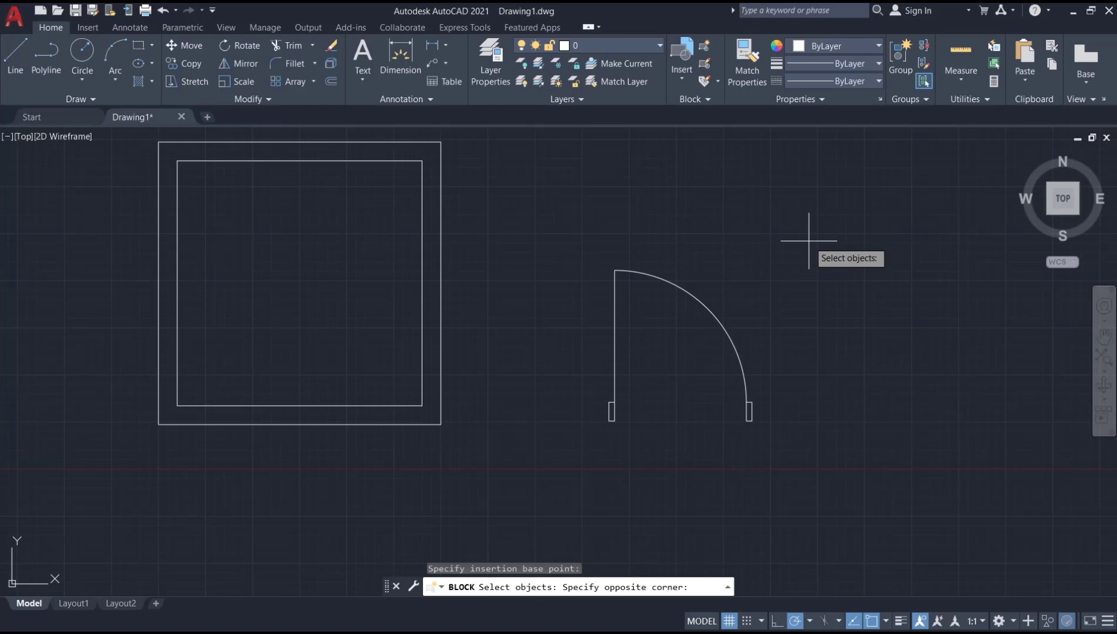
{"action": "left_click", "coordinate": [558, 449]}
{"action": "key", "text": "Return"}
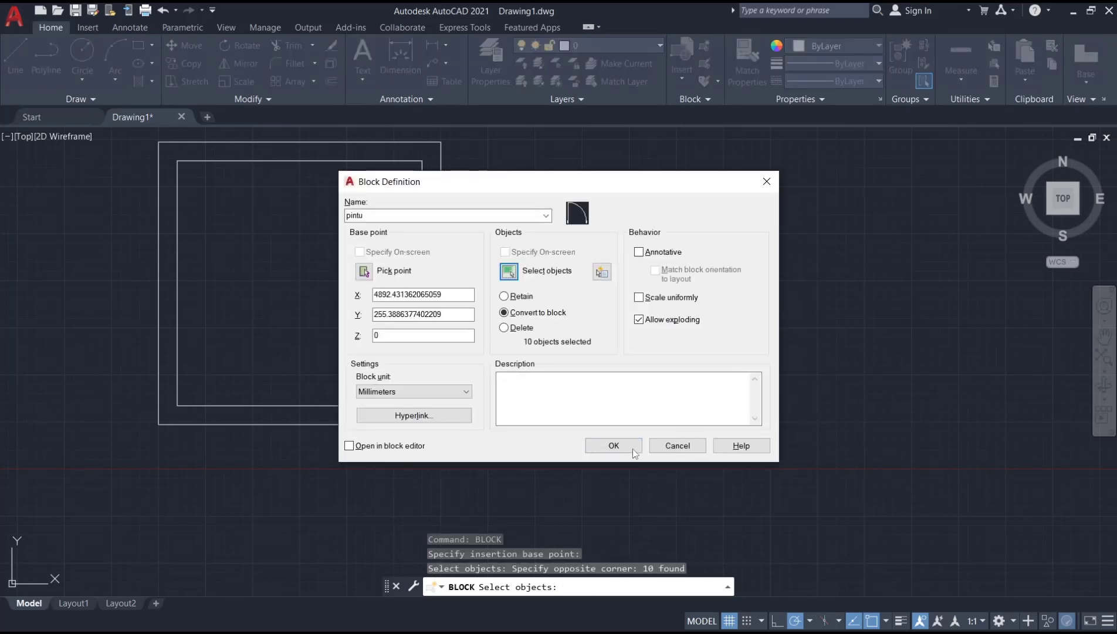
{"action": "left_click", "coordinate": [604, 447]}
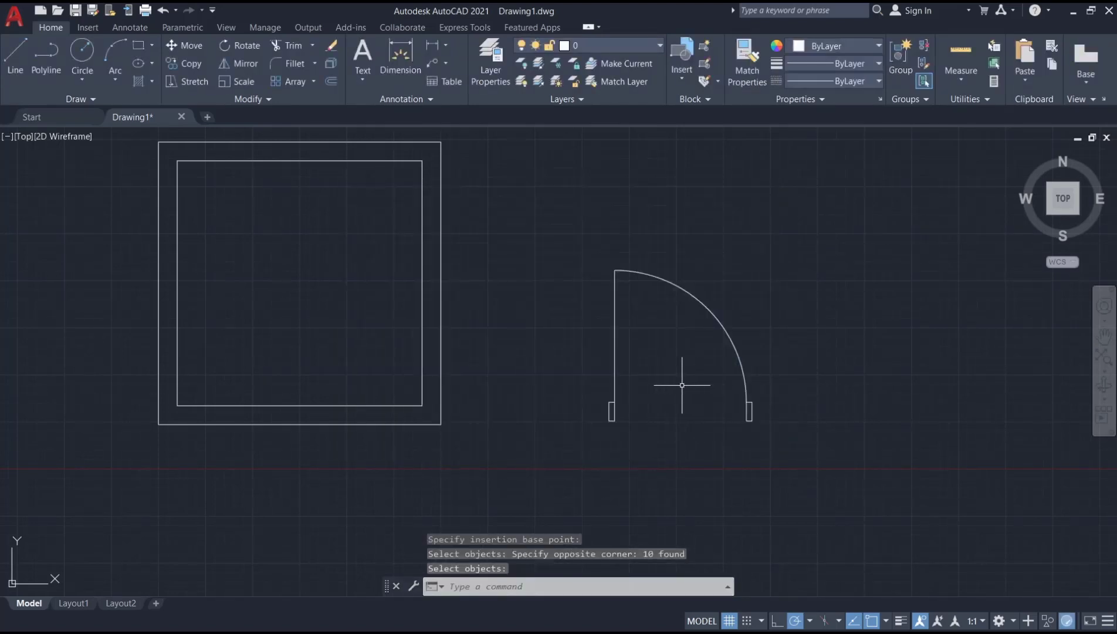
{"action": "type", "text": "m"}
{"action": "key", "text": "Return"}
{"action": "left_click", "coordinate": [765, 297]}
{"action": "left_click", "coordinate": [668, 381]}
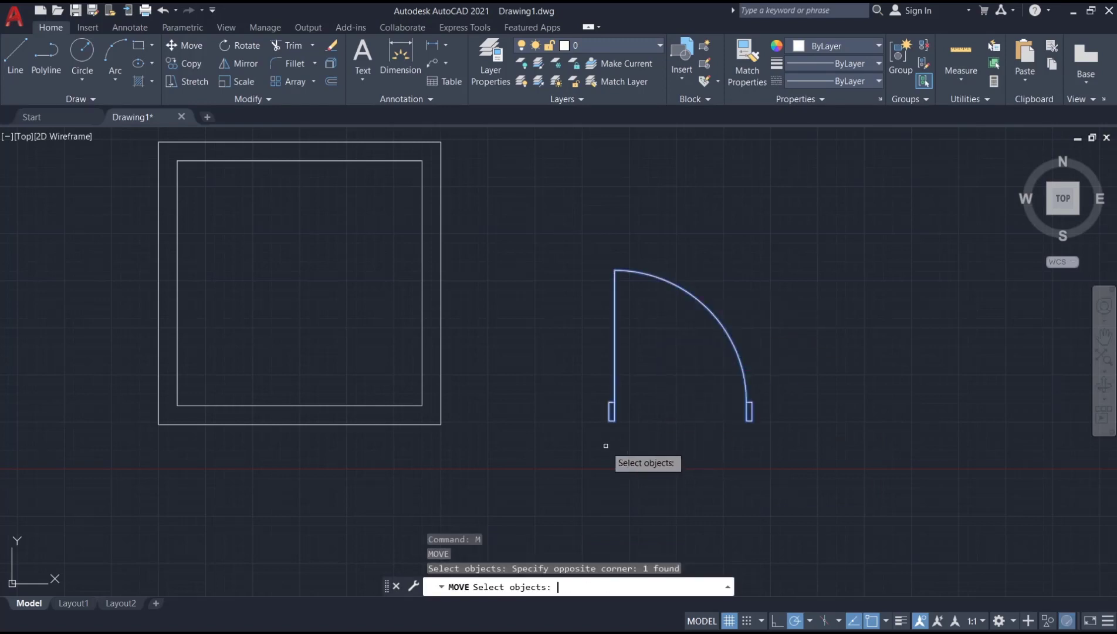
{"action": "key", "text": "Return"}
{"action": "left_click", "coordinate": [608, 401]}
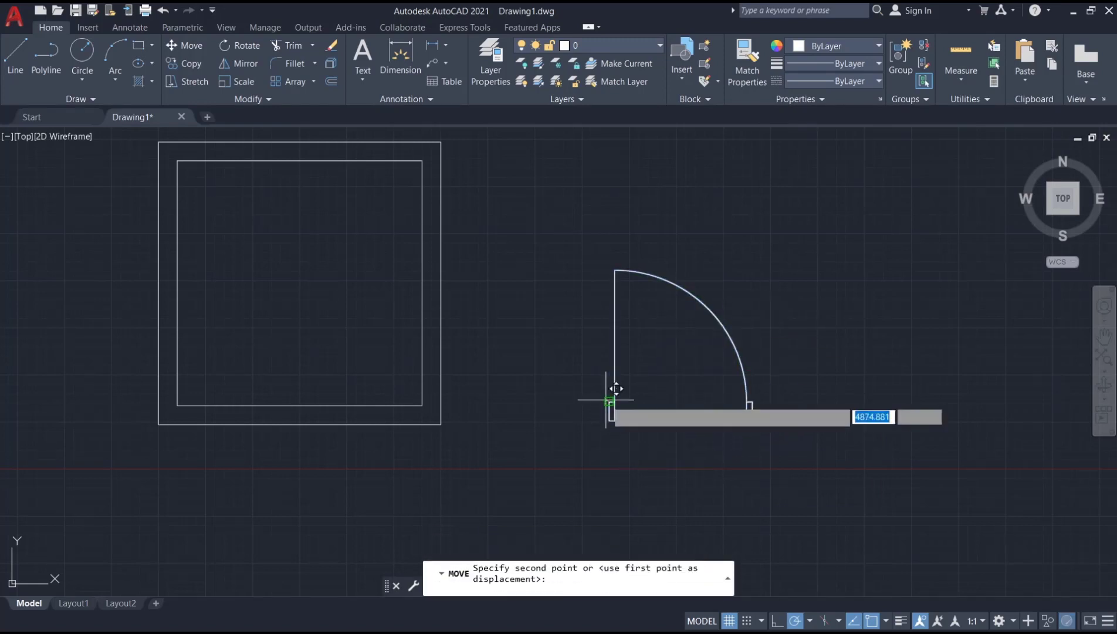
{"action": "left_click", "coordinate": [177, 403]}
{"action": "middle_click_drag", "start_coordinate": [285, 424], "coordinate": [512, 460]}
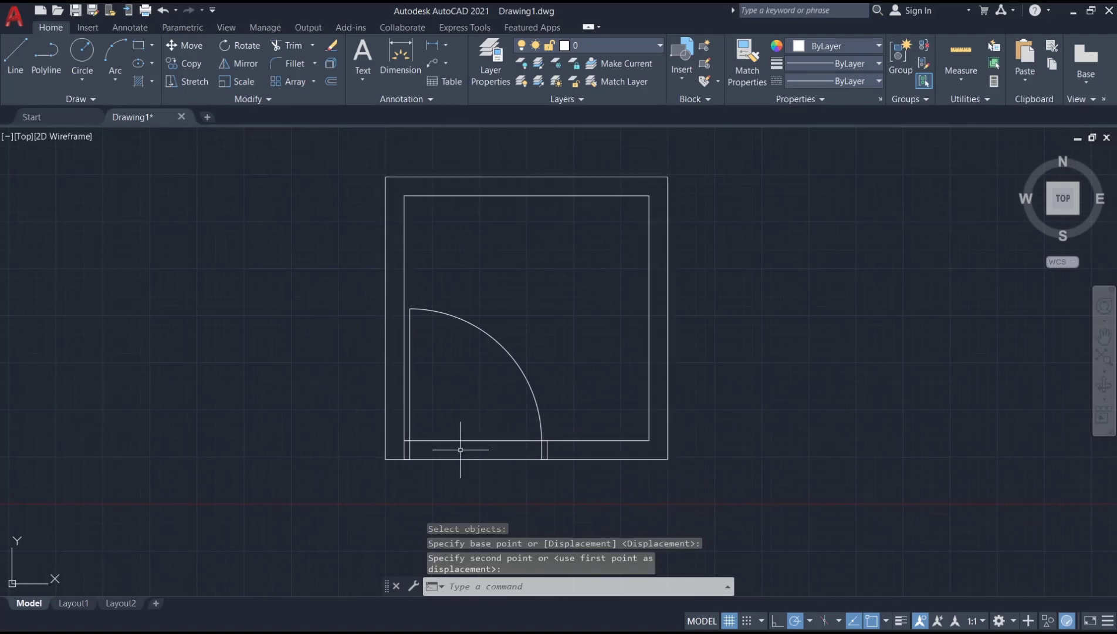
{"action": "key", "text": "ctrl+z"}
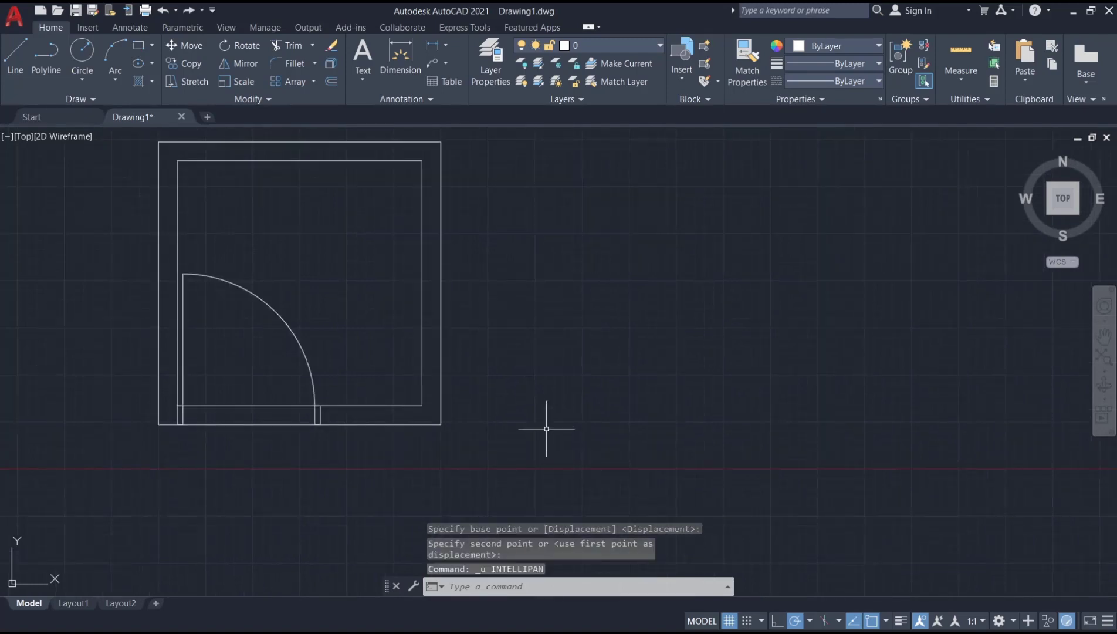
{"action": "key", "text": "ctrl+z"}
{"action": "middle_click_drag", "start_coordinate": [648, 411], "coordinate": [603, 422]}
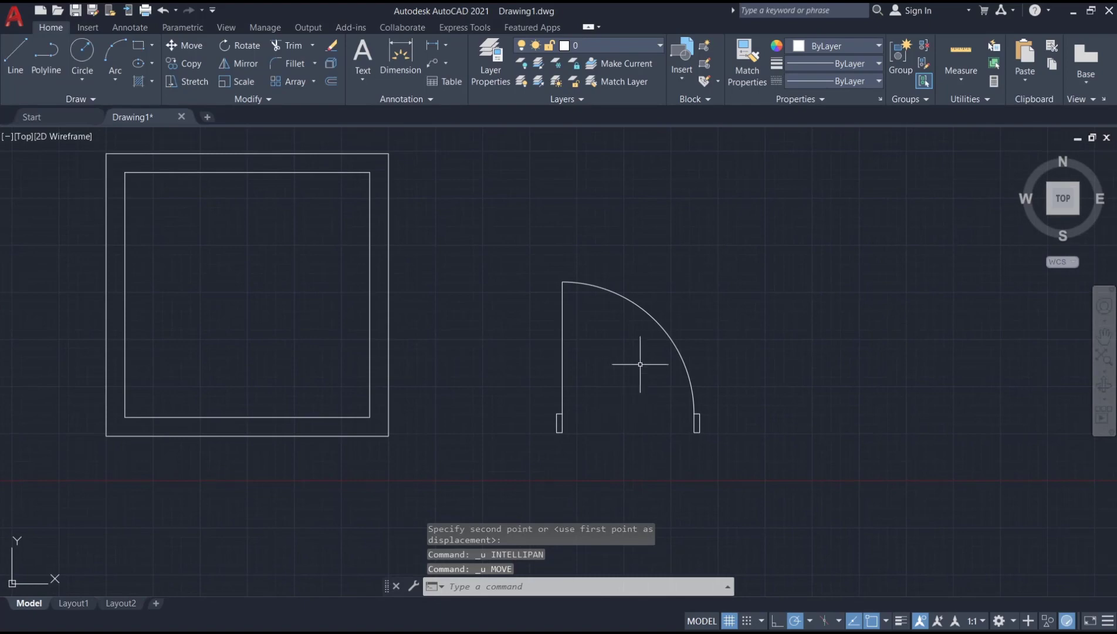
Open pintu in the Block Editor and trace a wipeout through the four jamb corners.
{"action": "double_click", "coordinate": [644, 311]}
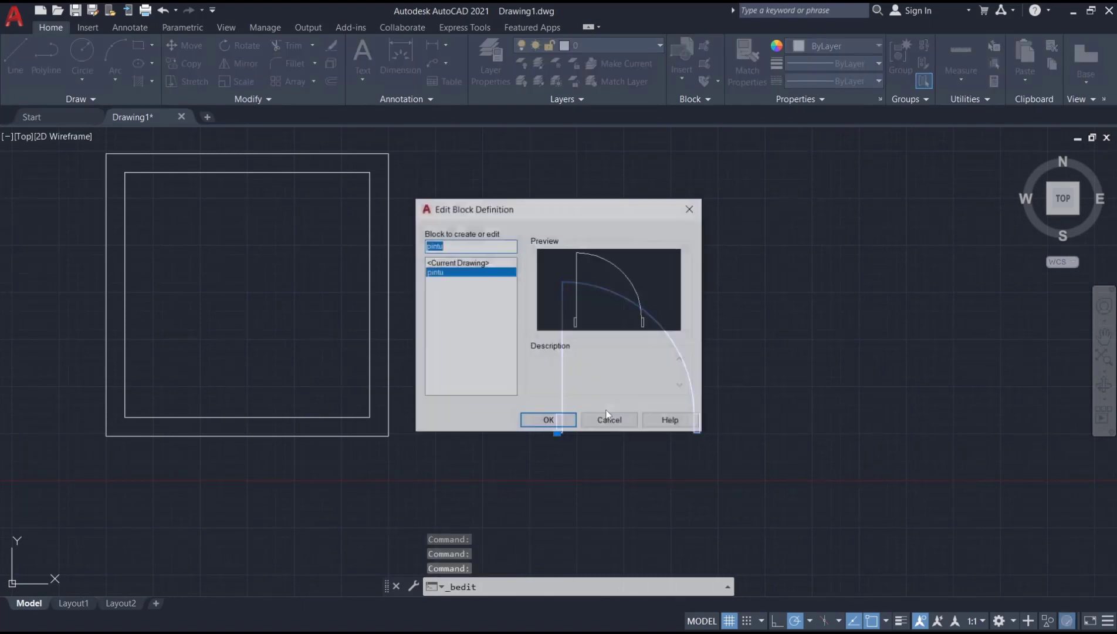
{"action": "left_click", "coordinate": [548, 420]}
{"action": "type", "text": "WI"}
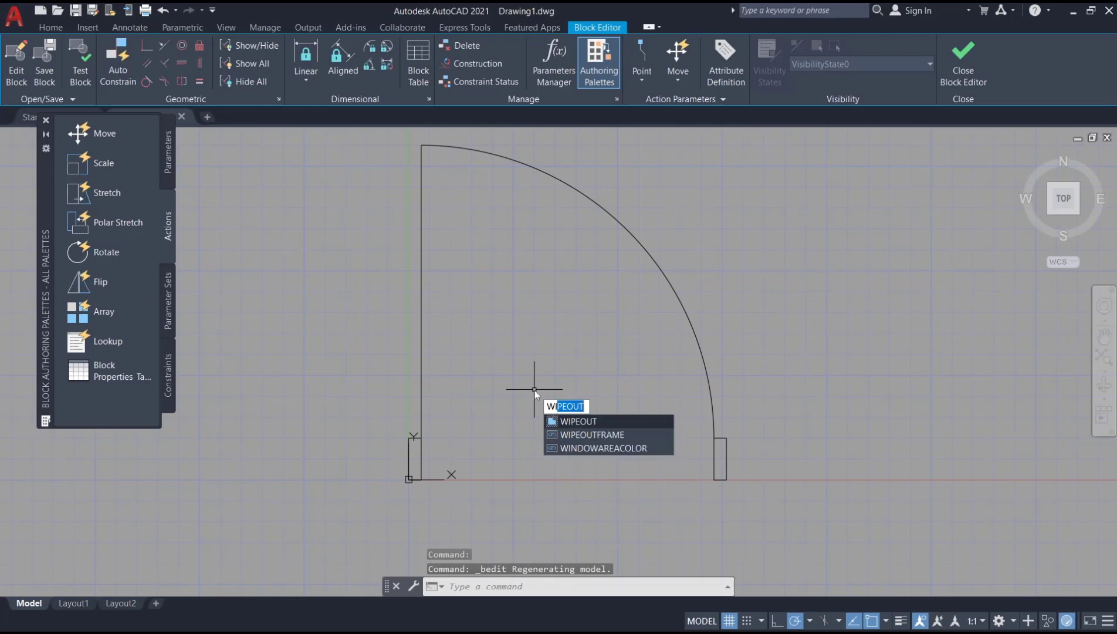
{"action": "type", "text": "p"}
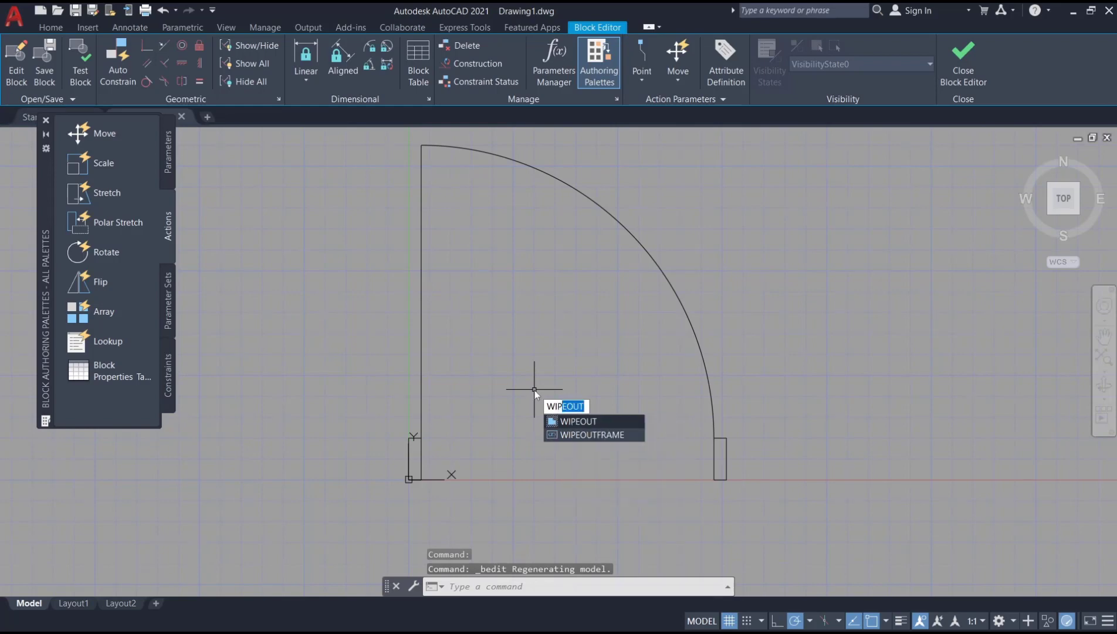
{"action": "key", "text": "Return"}
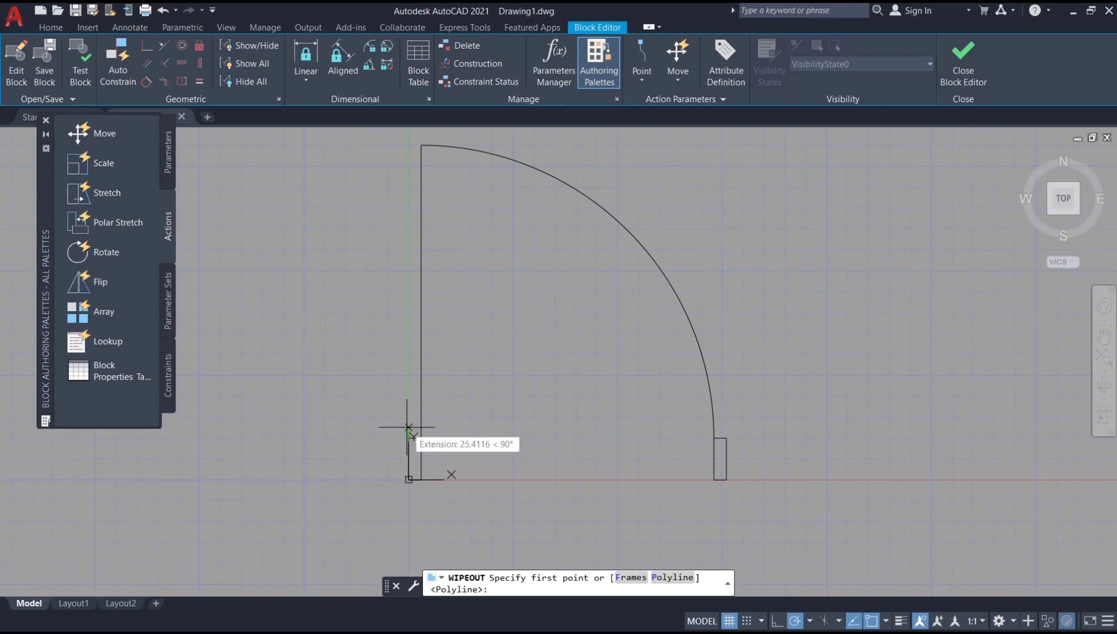
{"action": "left_click", "coordinate": [409, 427]}
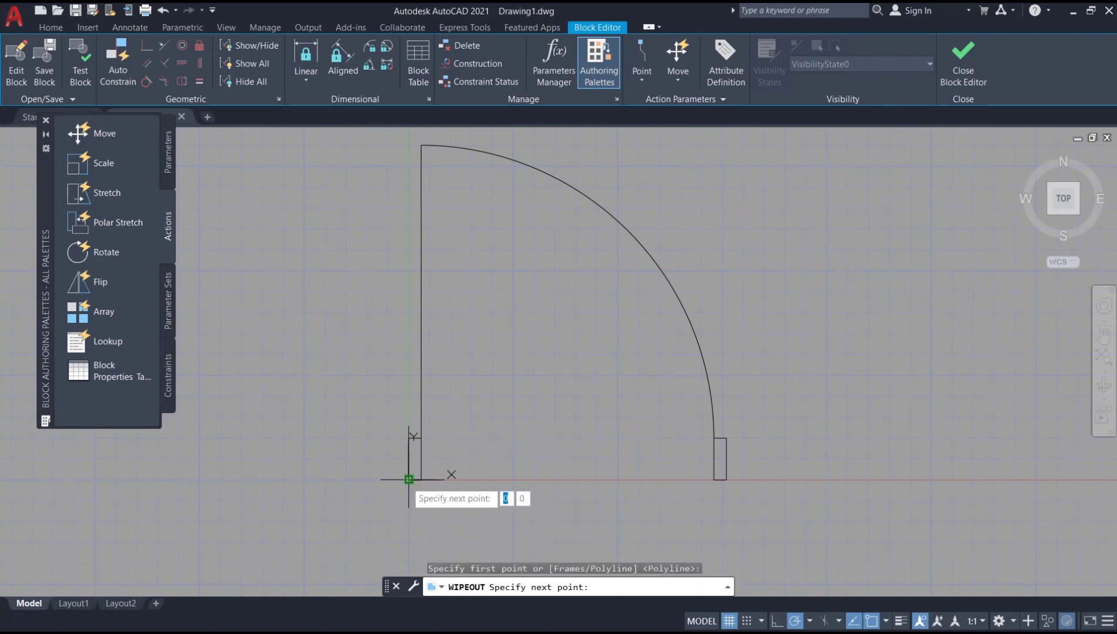
{"action": "left_click", "coordinate": [409, 480]}
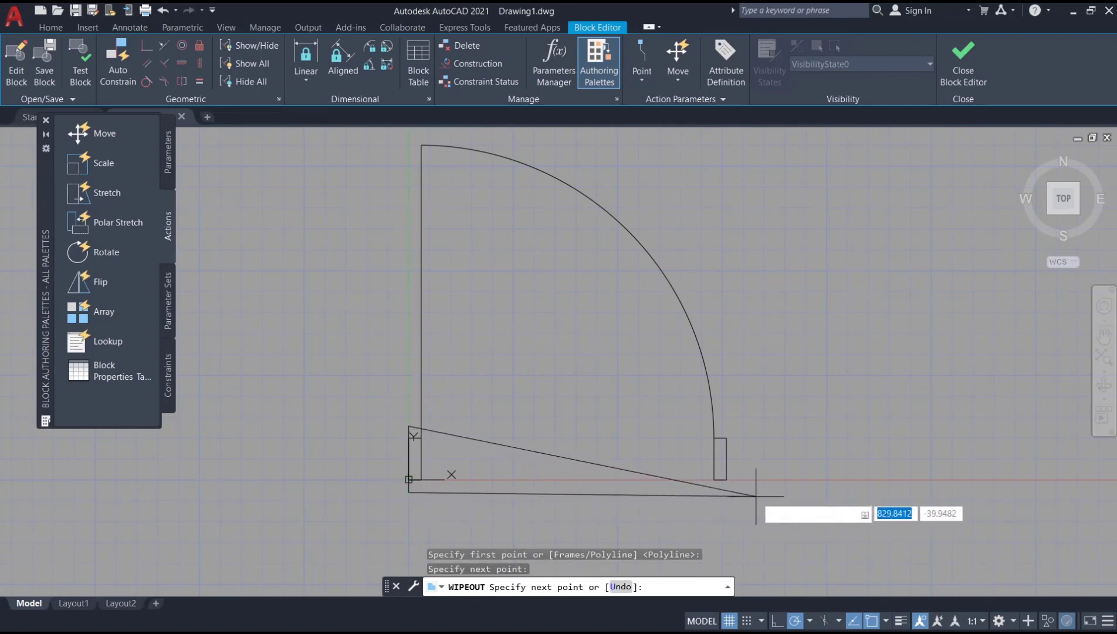
{"action": "left_click", "coordinate": [726, 480]}
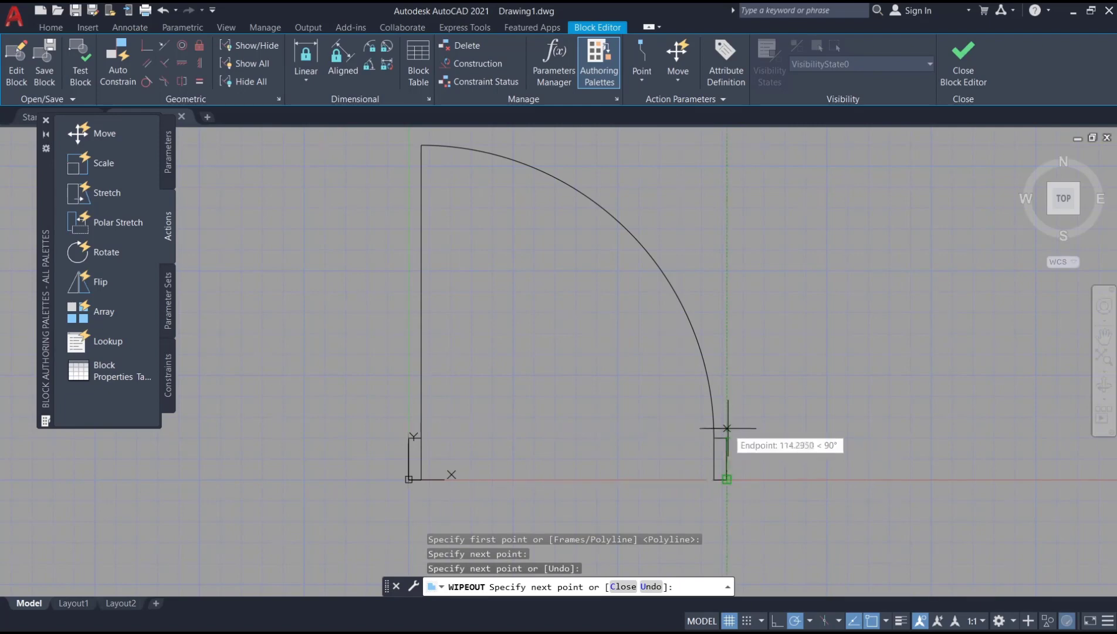
{"action": "left_click", "coordinate": [726, 426]}
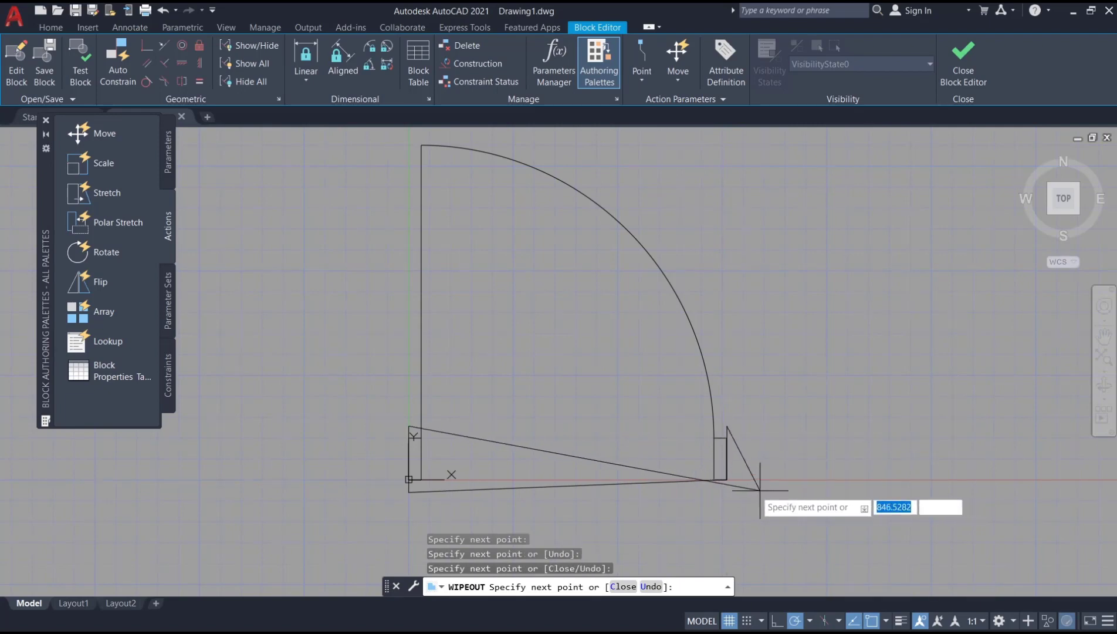
Finish the wipeout and send it behind the door lines.
{"action": "key", "text": "Return"}
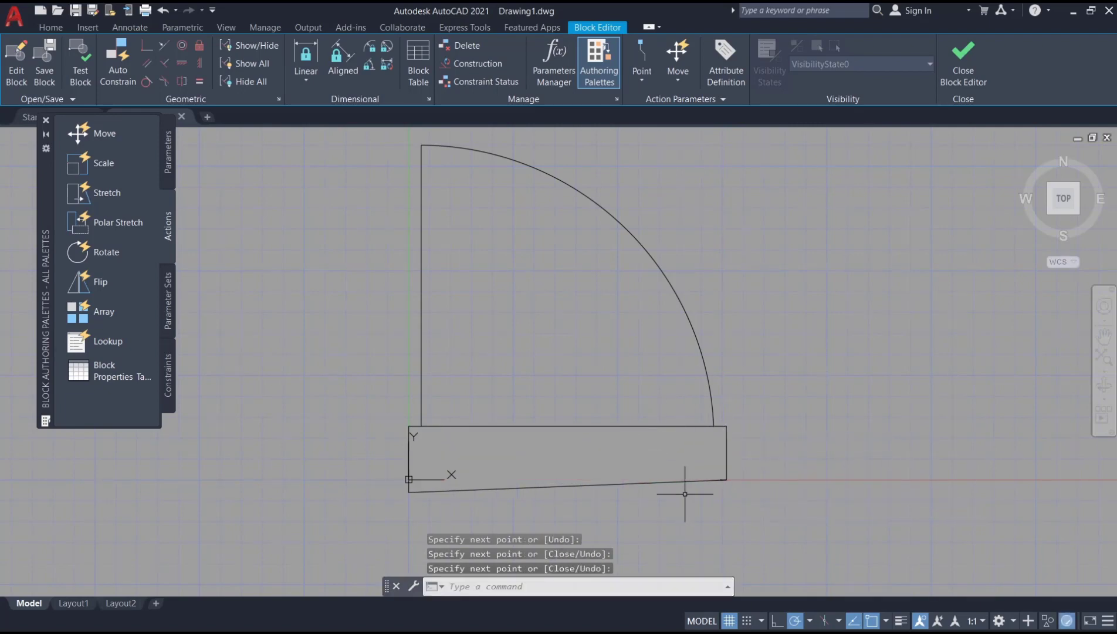
{"action": "scroll", "coordinate": [669, 481], "scroll_direction": "up", "scroll_amount": 2}
{"action": "scroll", "coordinate": [698, 491], "scroll_direction": "up", "scroll_amount": 2}
{"action": "left_click", "coordinate": [598, 288]}
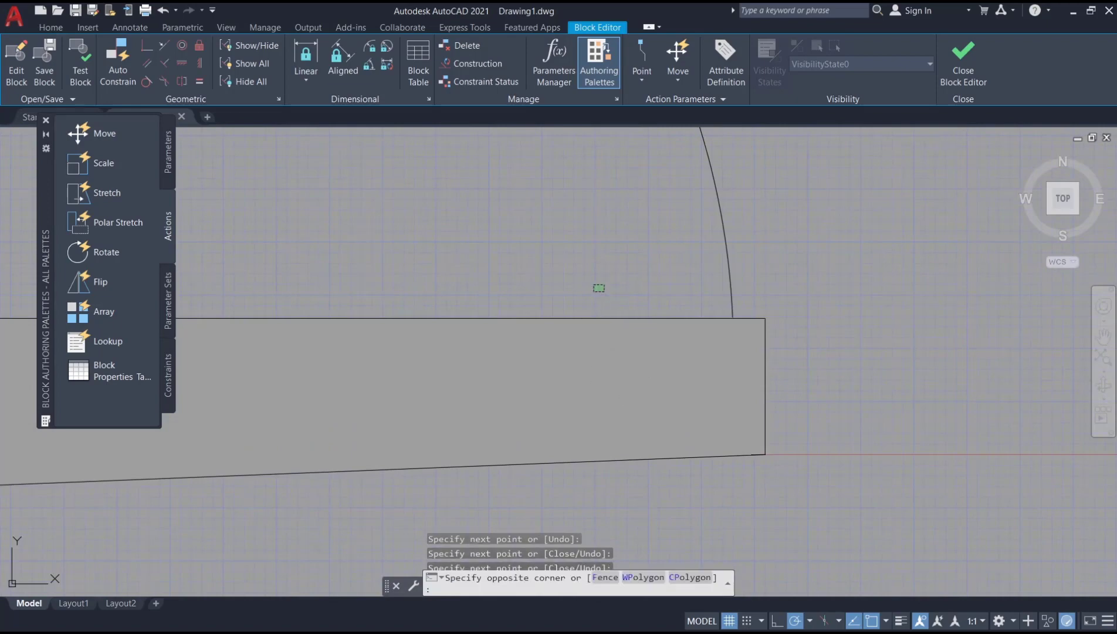
{"action": "left_click", "coordinate": [531, 332]}
{"action": "scroll", "coordinate": [519, 369], "scroll_direction": "down", "scroll_amount": 2}
{"action": "scroll", "coordinate": [506, 372], "scroll_direction": "down", "scroll_amount": 2}
{"action": "right_click", "coordinate": [506, 373]}
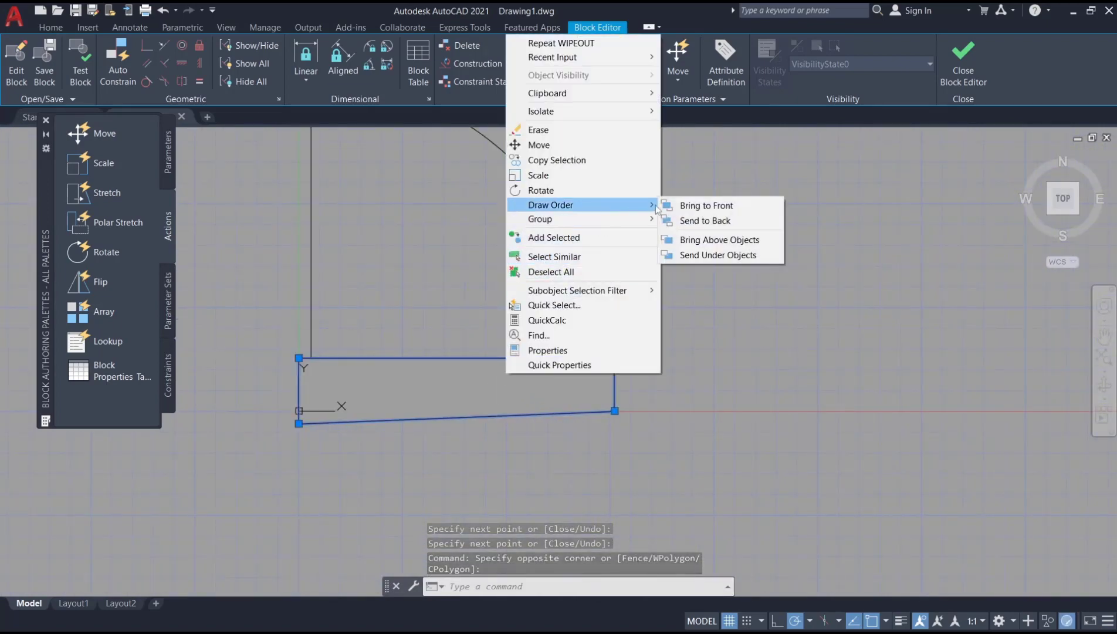
{"action": "left_click", "coordinate": [704, 219]}
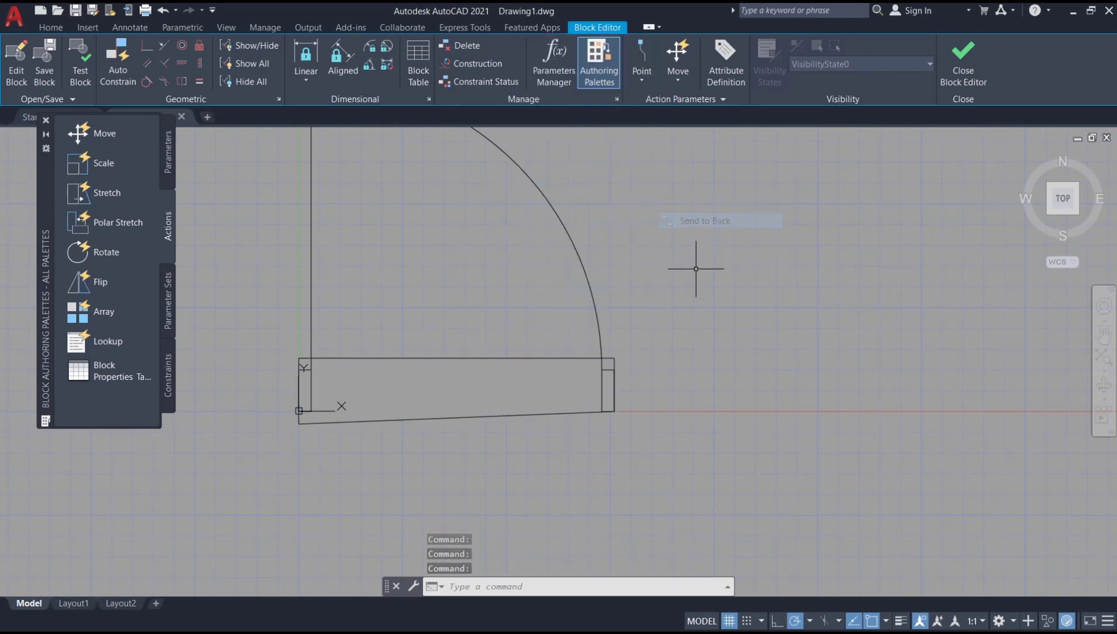
Snap the wipeout's bottom-right corner to the jamb and set WIPEOUTFRAME to 0.
{"action": "left_click", "coordinate": [499, 415]}
{"action": "scroll", "coordinate": [613, 414], "scroll_direction": "up", "scroll_amount": 2}
{"action": "left_click", "coordinate": [612, 409]}
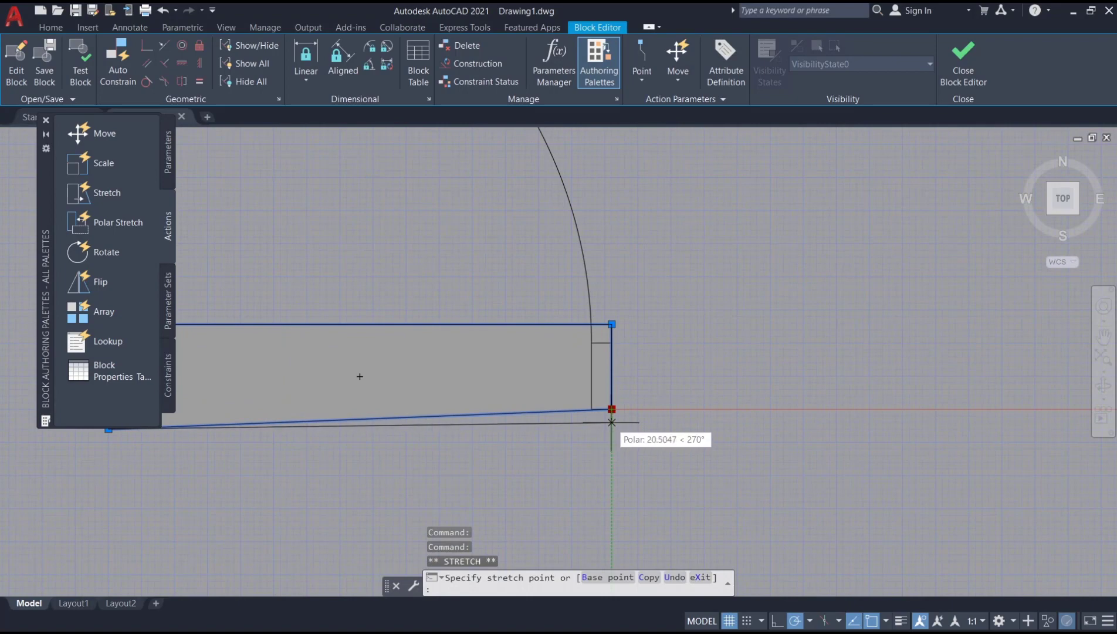
{"action": "left_click", "coordinate": [612, 422]}
{"action": "key", "text": "Escape"}
{"action": "scroll", "coordinate": [663, 346], "scroll_direction": "down", "scroll_amount": 2}
{"action": "type", "text": "wipo"}
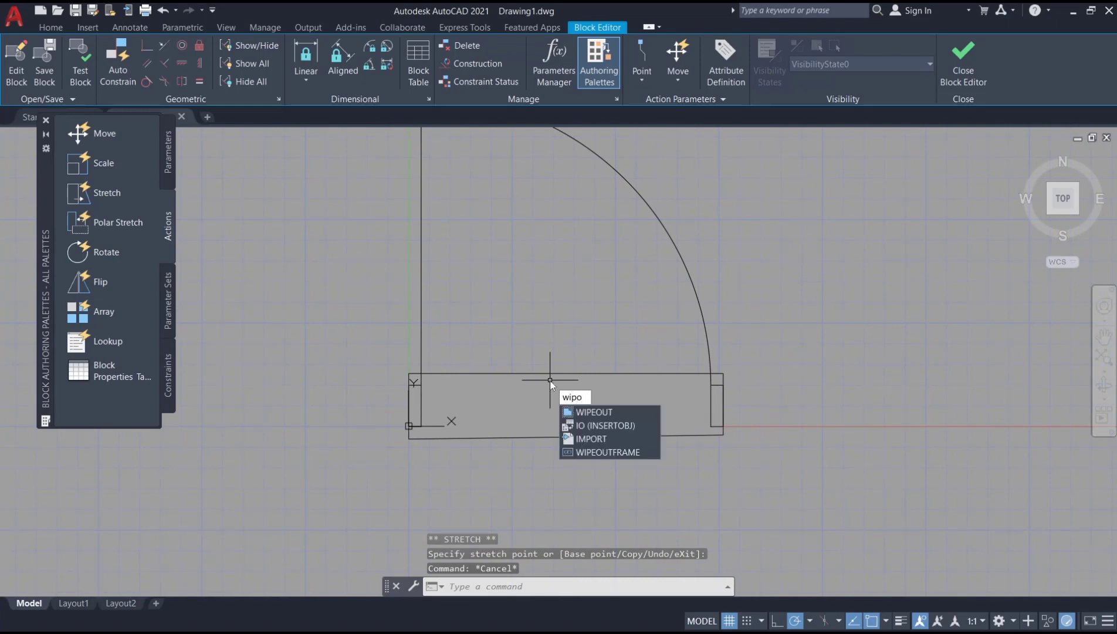
{"action": "left_click", "coordinate": [639, 451]}
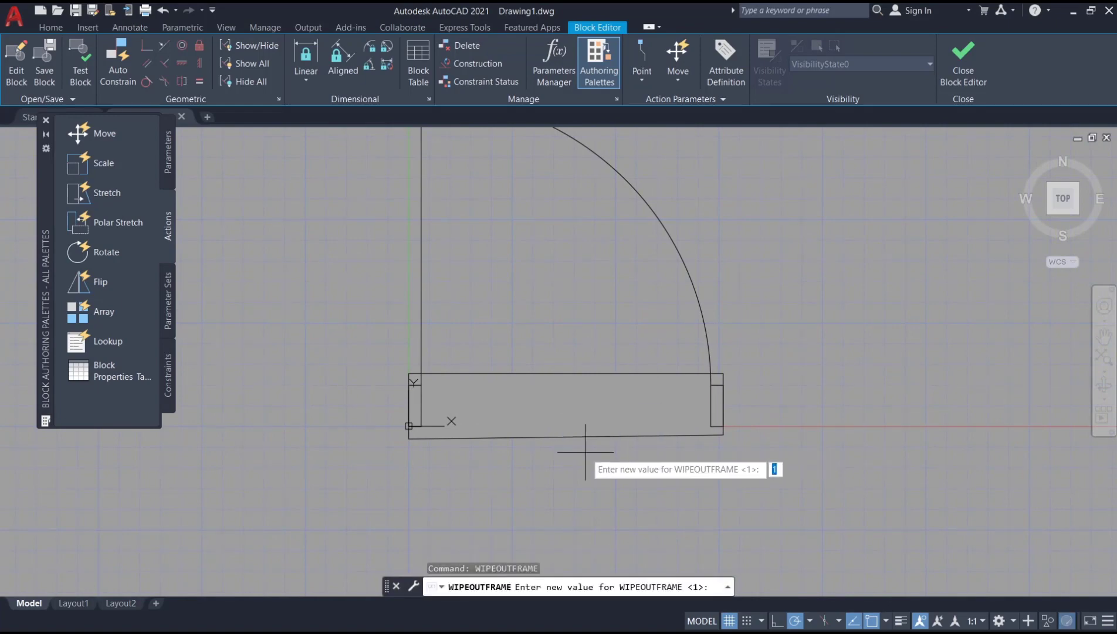
{"action": "key", "text": "Return"}
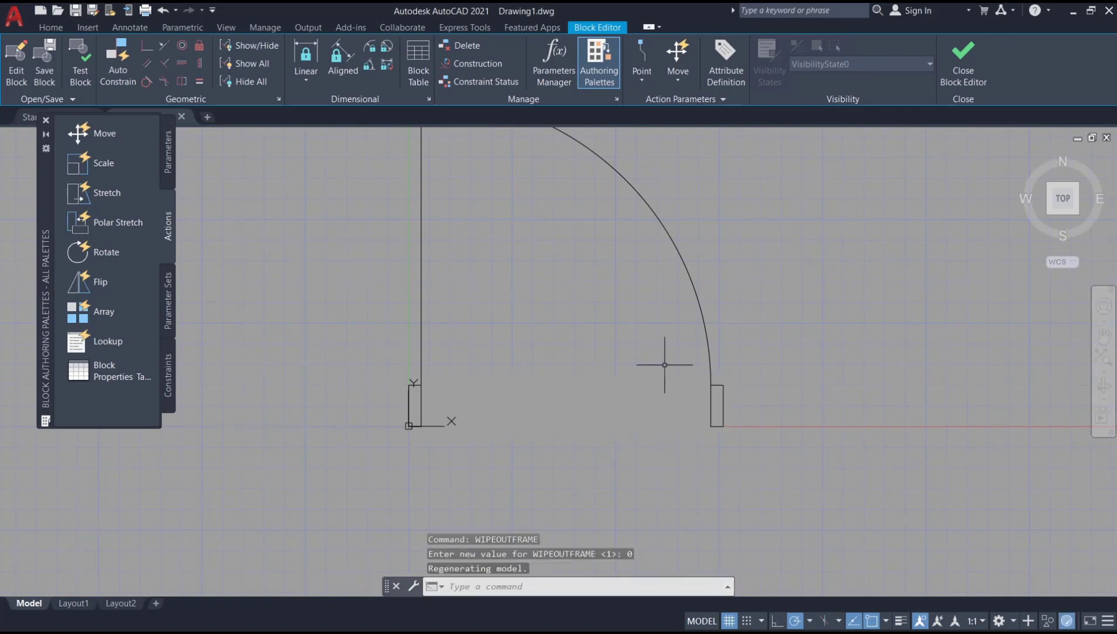
{"action": "scroll", "coordinate": [721, 294], "scroll_direction": "down", "scroll_amount": 2}
Save pintu, close the Block Editor, and move the door into the room's bottom-left wall.
{"action": "left_click", "coordinate": [962, 74]}
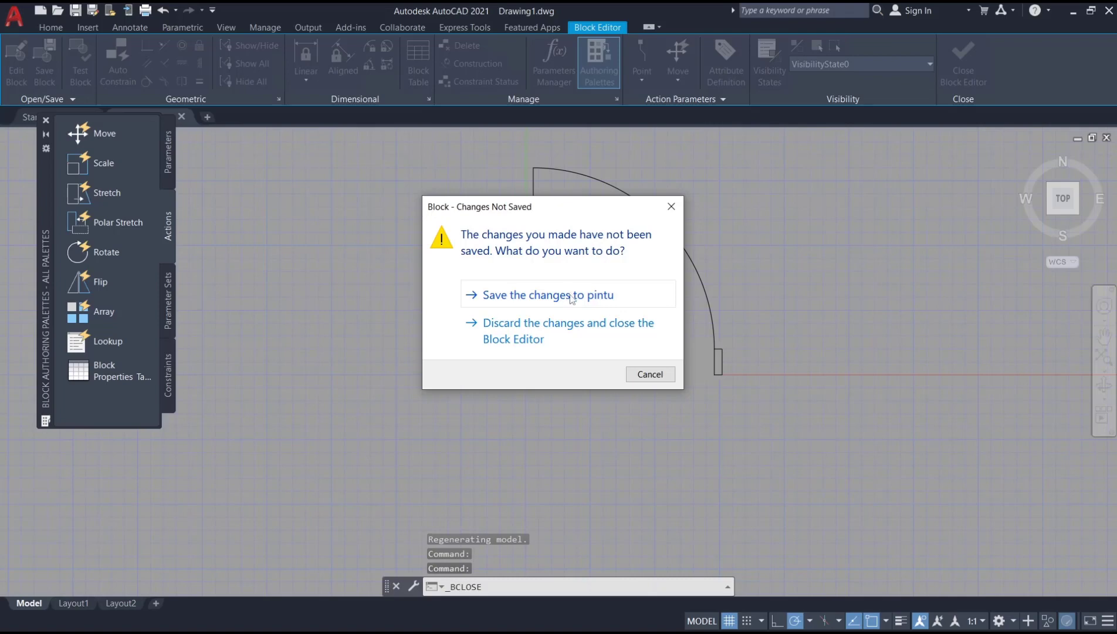
{"action": "left_click", "coordinate": [572, 296]}
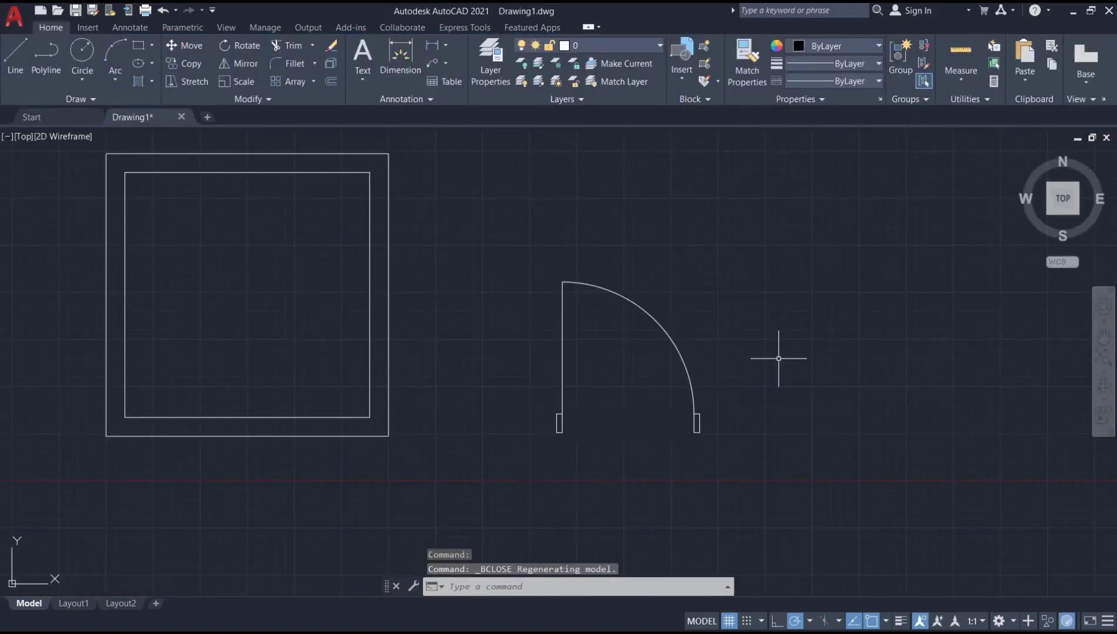
{"action": "type", "text": "M"}
{"action": "key", "text": "Return"}
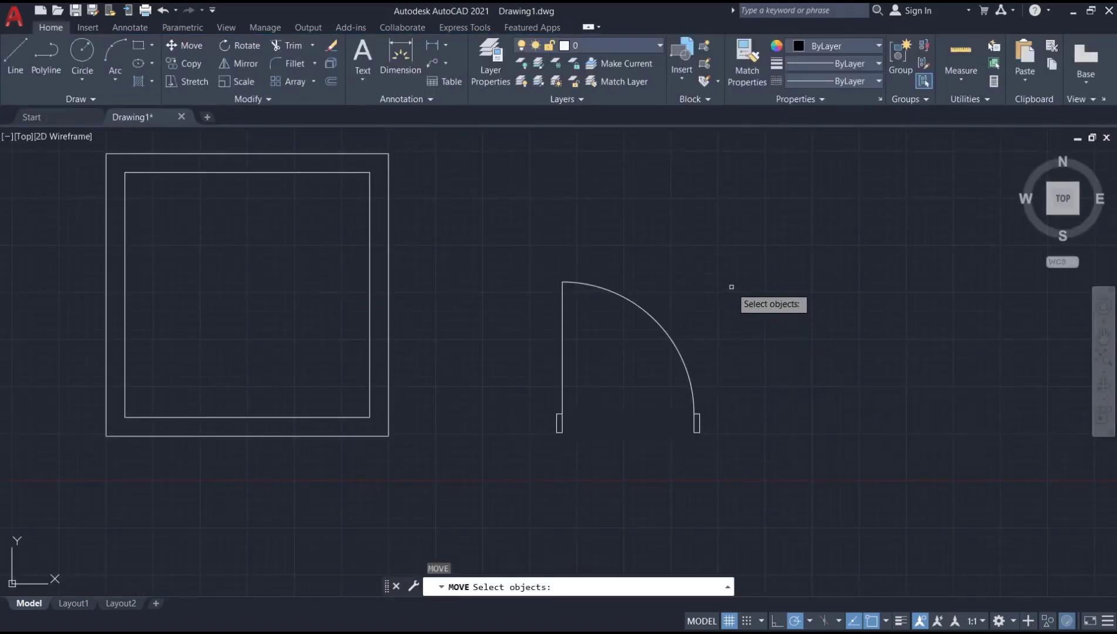
{"action": "left_click", "coordinate": [730, 288]}
{"action": "left_click", "coordinate": [624, 411]}
{"action": "key", "text": "Return"}
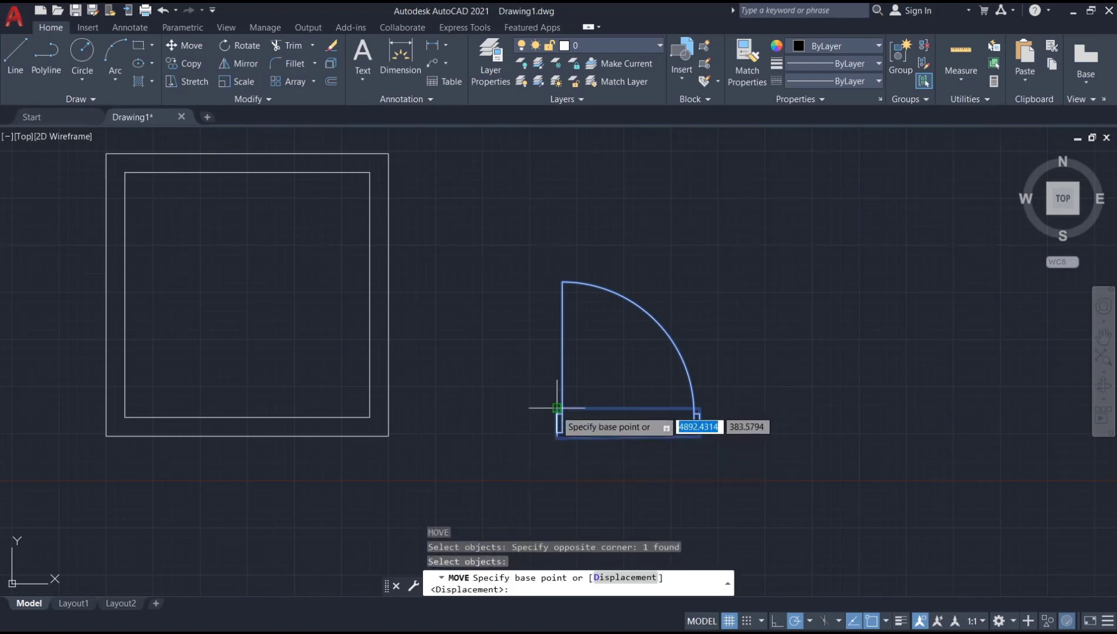
{"action": "left_click", "coordinate": [558, 414]}
{"action": "scroll", "coordinate": [227, 401], "scroll_direction": "up", "scroll_amount": 2}
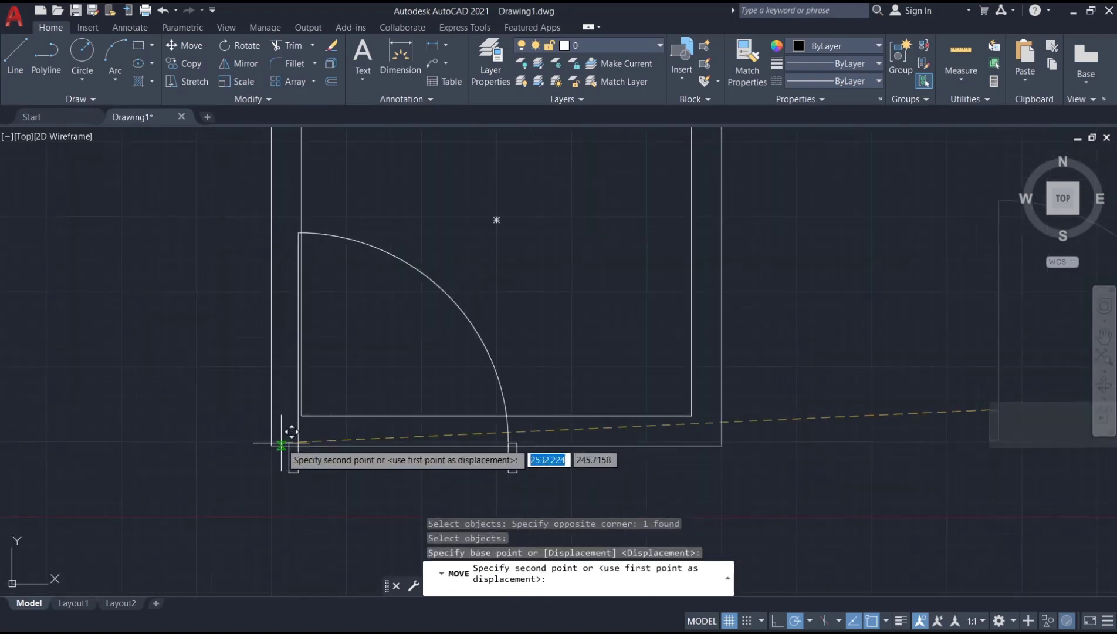
{"action": "scroll", "coordinate": [288, 431], "scroll_direction": "up", "scroll_amount": 2}
{"action": "left_click", "coordinate": [350, 387]}
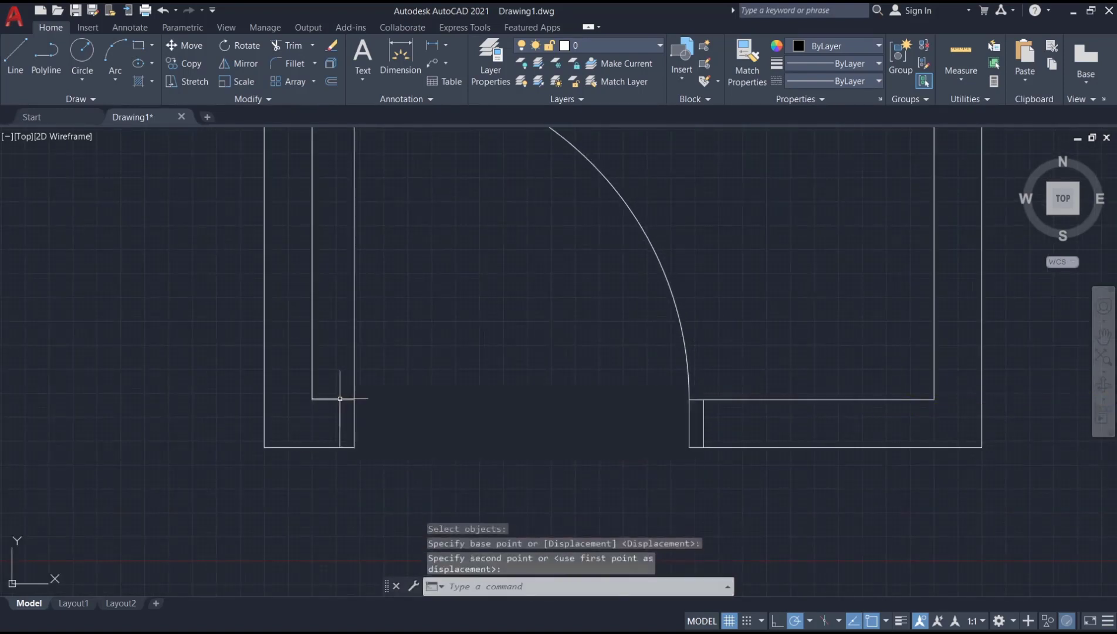
{"action": "scroll", "coordinate": [486, 388], "scroll_direction": "down", "scroll_amount": 2}
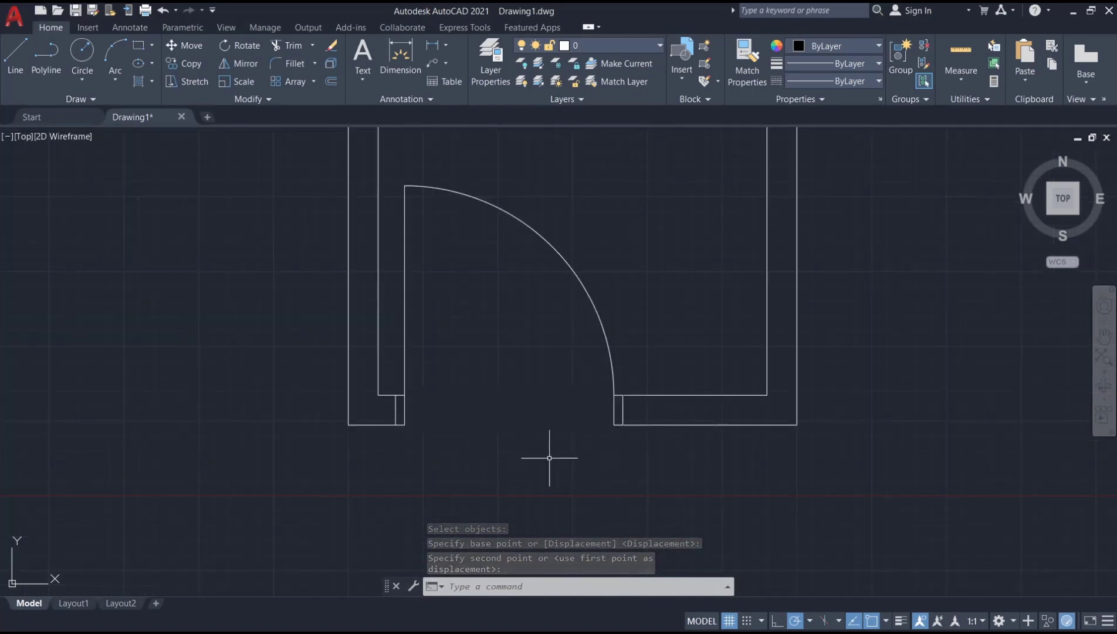
{"action": "scroll", "coordinate": [651, 456], "scroll_direction": "down", "scroll_amount": 2}
{"action": "scroll", "coordinate": [730, 466], "scroll_direction": "up", "scroll_amount": 2}
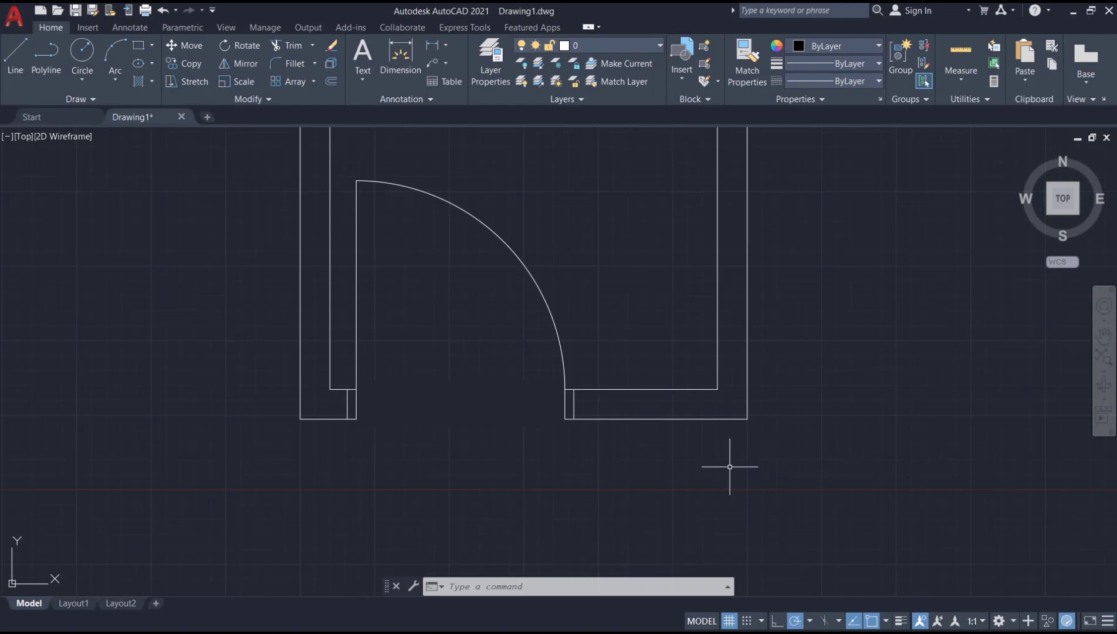
Centre the room and door in view and turn the grid off with F7.
{"action": "scroll", "coordinate": [729, 466], "scroll_direction": "down", "scroll_amount": 2}
{"action": "middle_click_drag", "start_coordinate": [835, 387], "coordinate": [780, 427]}
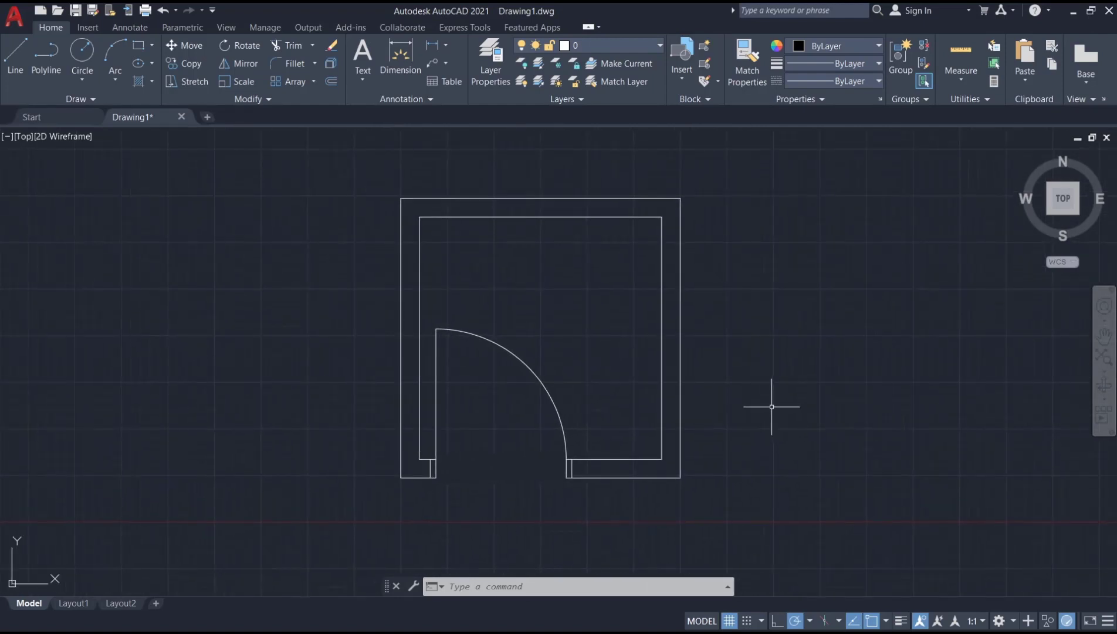
{"action": "key", "text": "F7"}
{"action": "middle_click_drag", "start_coordinate": [745, 391], "coordinate": [711, 374]}
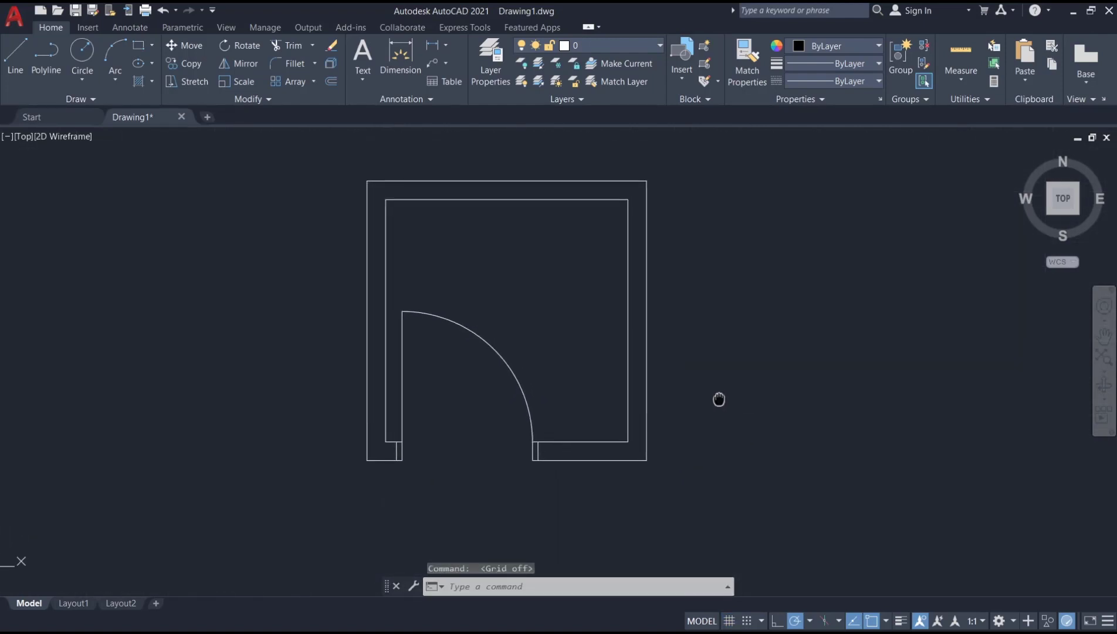